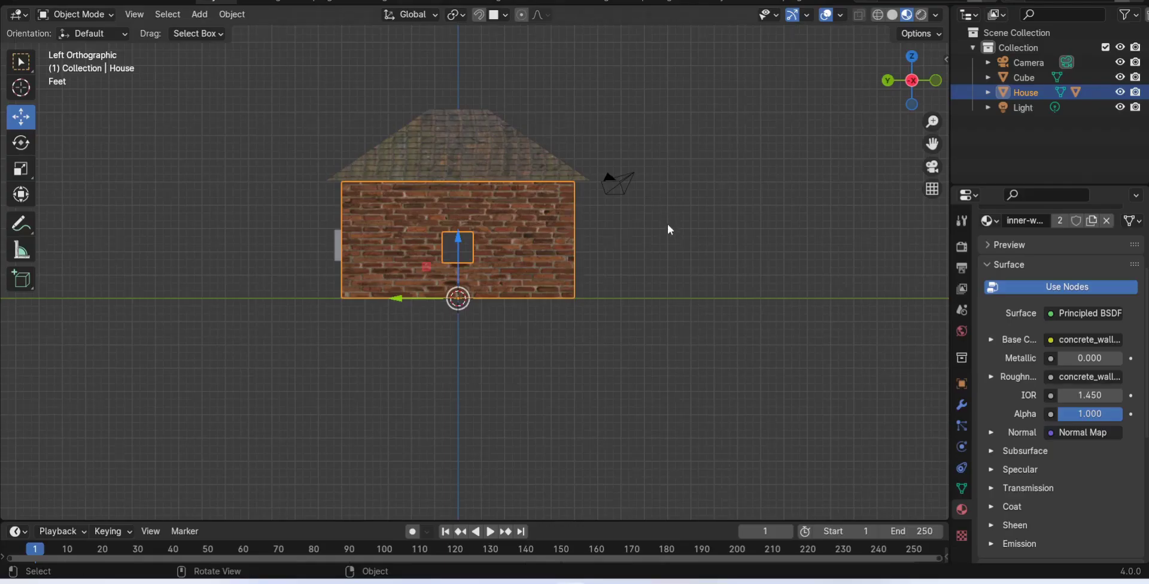
- Examine the textured house model from several sides, checking the brick walls, window openings and tiled roof
{"action": "scroll", "coordinate": [666, 223], "scroll_direction": "up", "scroll_amount": 5}
{"action": "scroll", "coordinate": [274, 353], "scroll_direction": "down", "scroll_amount": 5}
{"action": "scroll", "coordinate": [251, 354], "scroll_direction": "up", "scroll_amount": 1}
{"action": "middle_click_drag", "start_coordinate": [251, 354], "coordinate": [538, 387]}
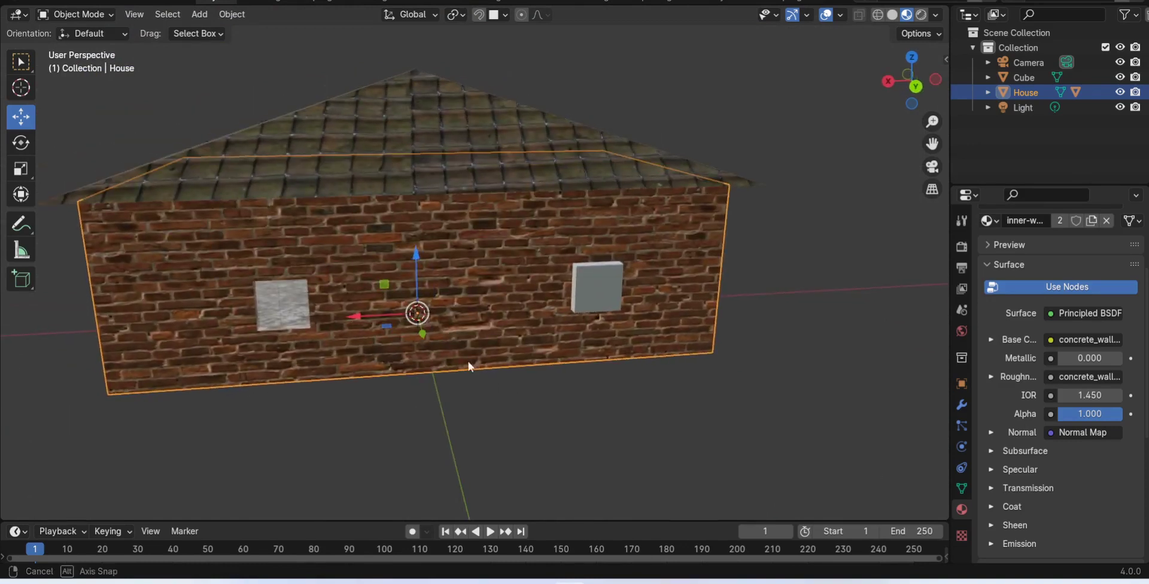
{"action": "middle_click_drag", "start_coordinate": [469, 362], "coordinate": [443, 324]}
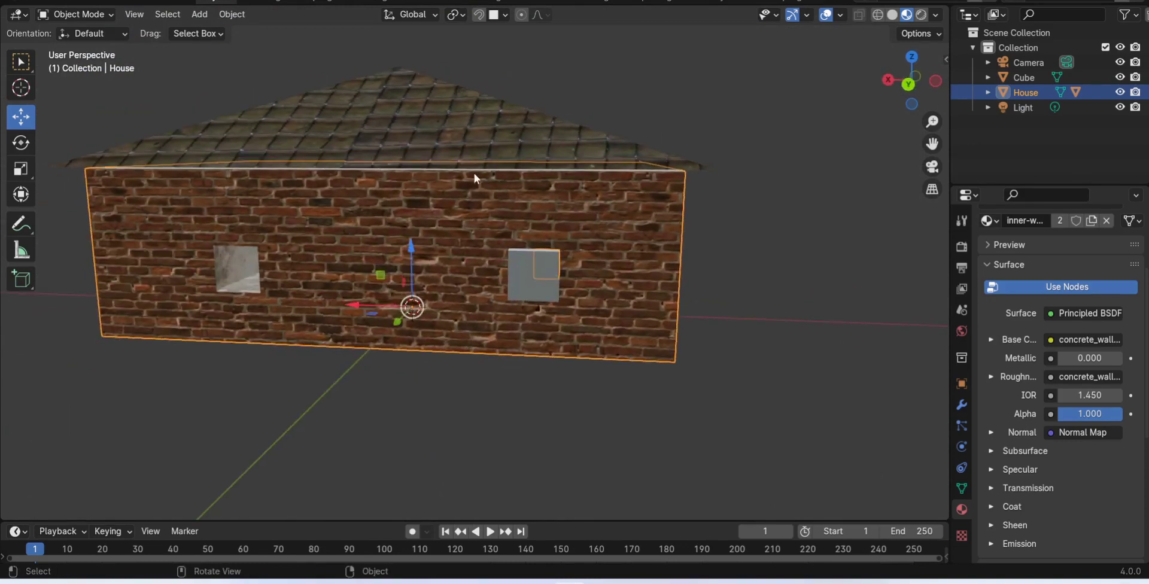
{"action": "middle_click_drag", "start_coordinate": [474, 173], "coordinate": [505, 219]}
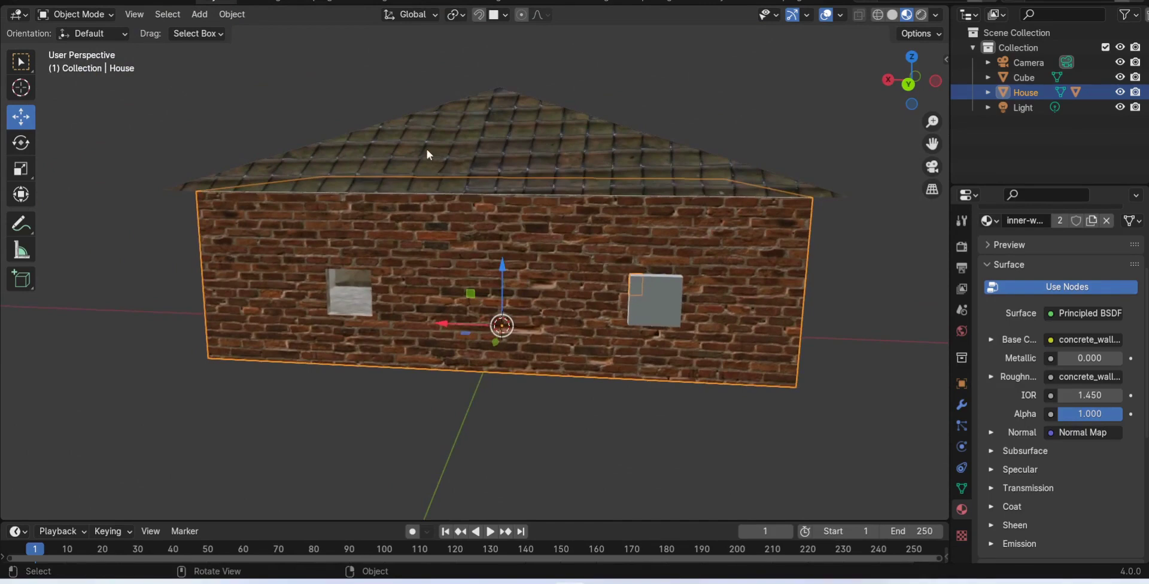
{"action": "left_click", "coordinate": [448, 152]}
{"action": "left_click", "coordinate": [439, 246]}
{"action": "middle_click_drag", "start_coordinate": [349, 298], "coordinate": [396, 254]}
{"action": "middle_click_drag", "start_coordinate": [562, 231], "coordinate": [537, 249]}
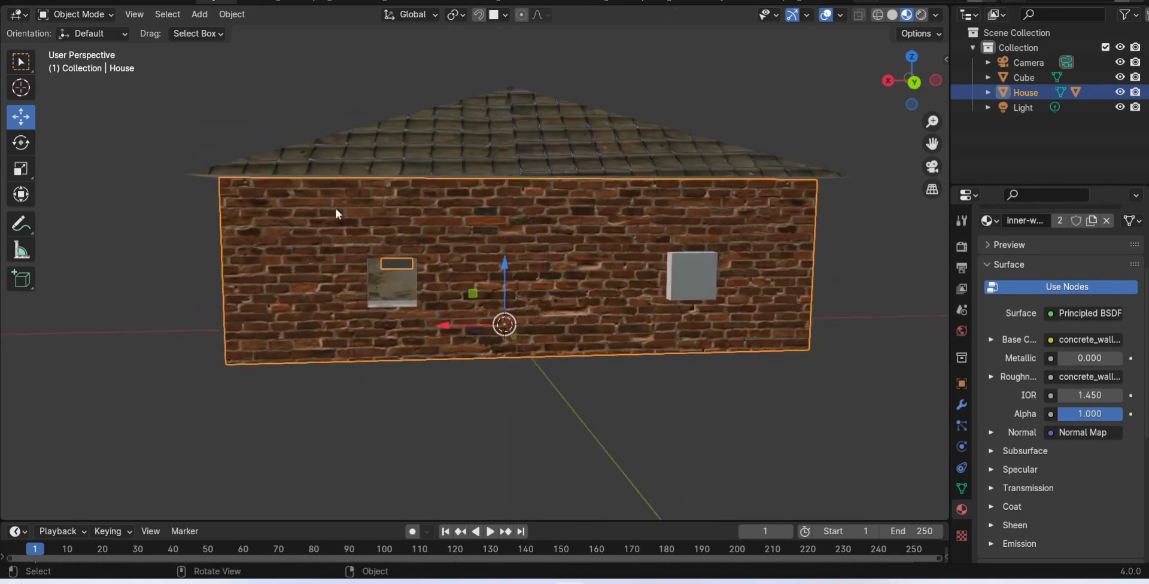
{"action": "middle_click_drag", "start_coordinate": [522, 193], "coordinate": [497, 221]}
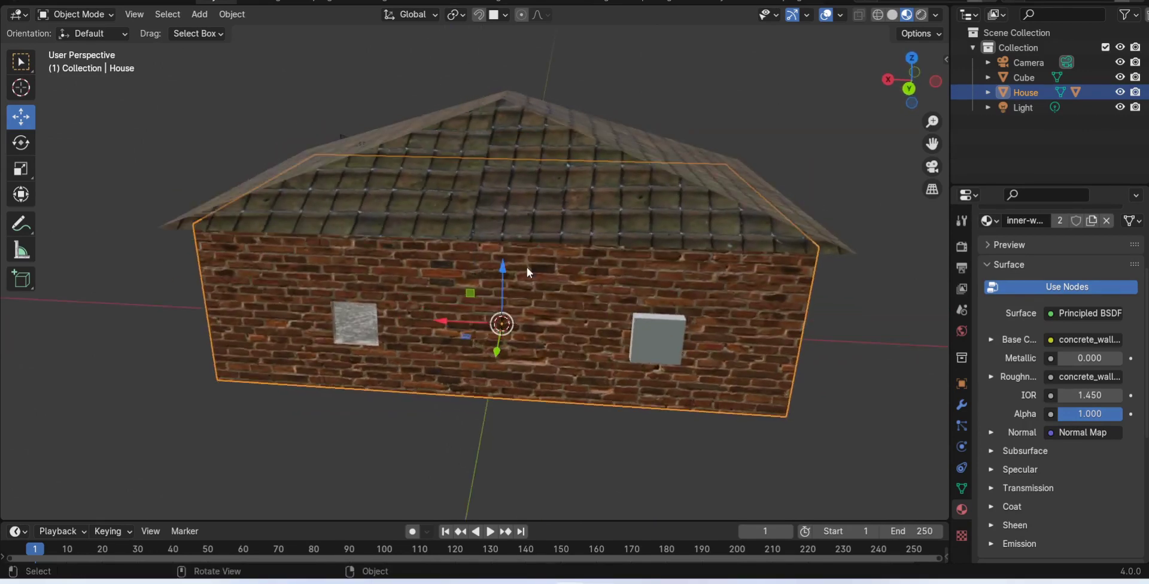
{"action": "scroll", "coordinate": [787, 128], "scroll_direction": "down", "scroll_amount": 5}
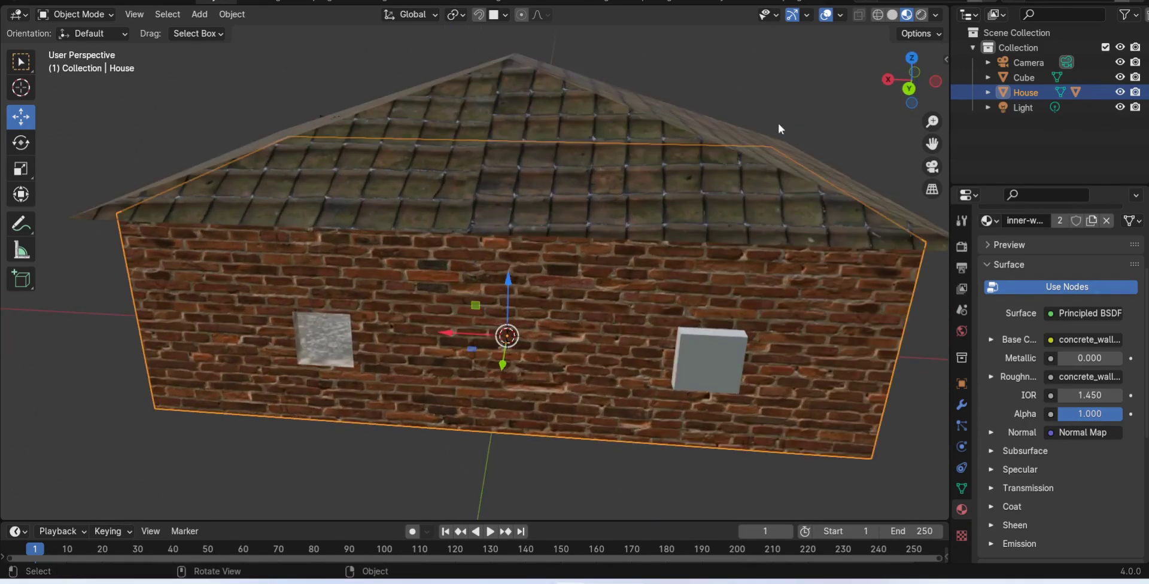
- Select the house body and its roof together as the objects for export
{"action": "left_click", "coordinate": [363, 362]}
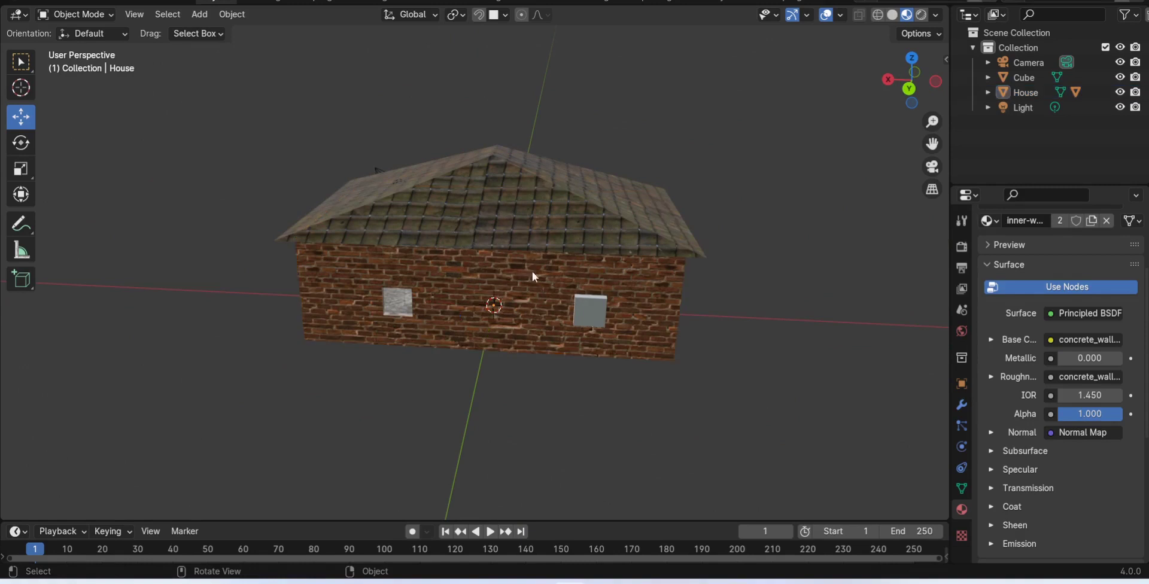
{"action": "left_click", "coordinate": [533, 277]}
{"action": "left_click", "coordinate": [534, 214]}
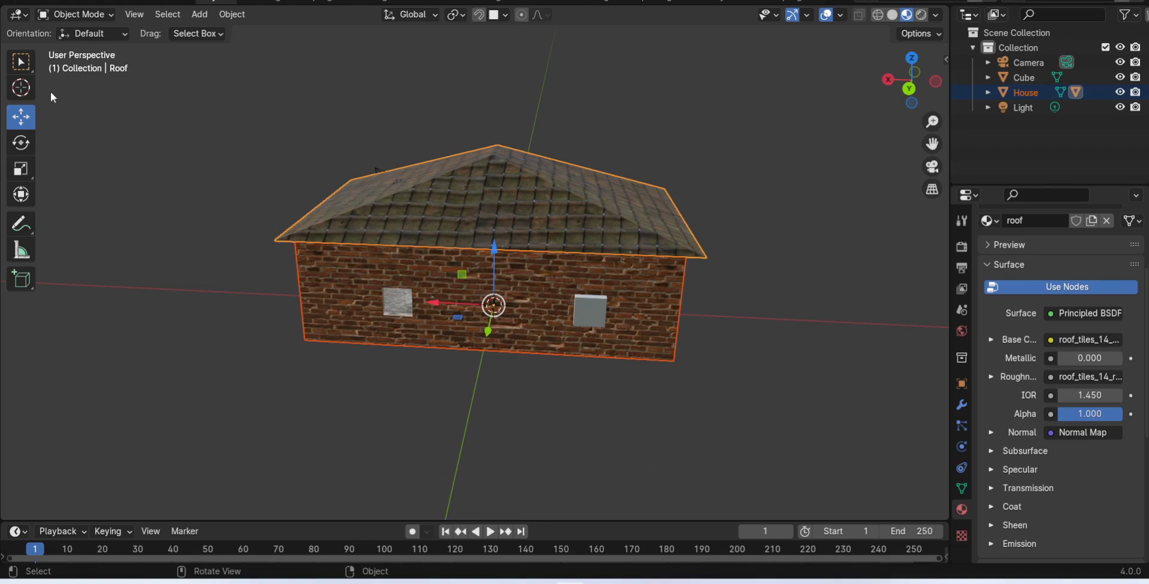
- Export the selected objects as house.fbx to C:\Projects\Blender\House, with Path Mode Copy, Selected Objects only and Scale 2.00
{"action": "left_click", "coordinate": [33, 4]}
{"action": "mouse_move", "coordinate": [60, 188]}
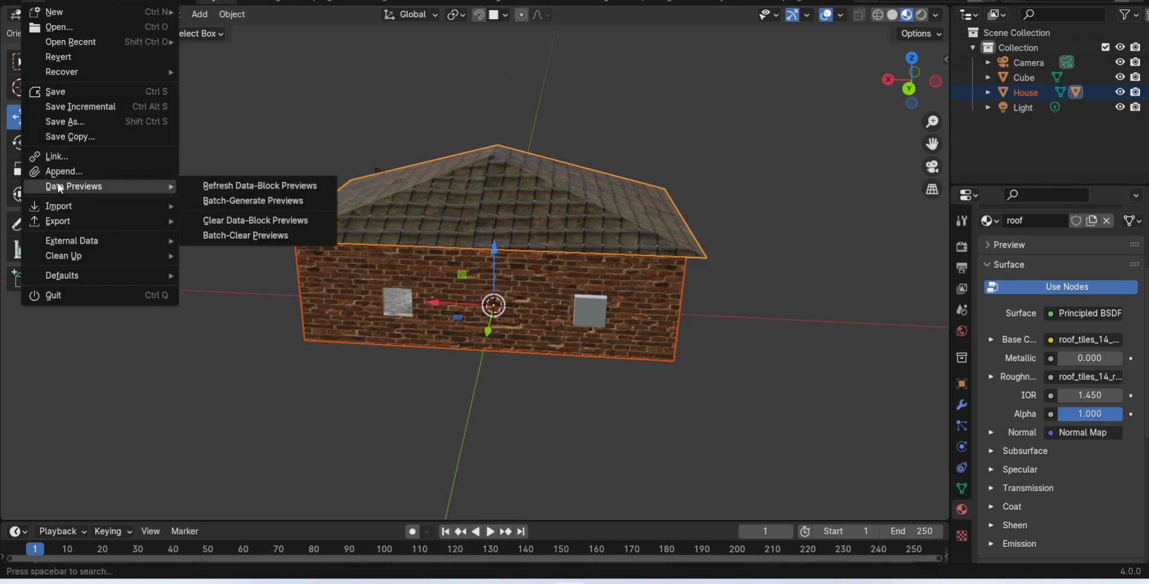
{"action": "mouse_move", "coordinate": [79, 217]}
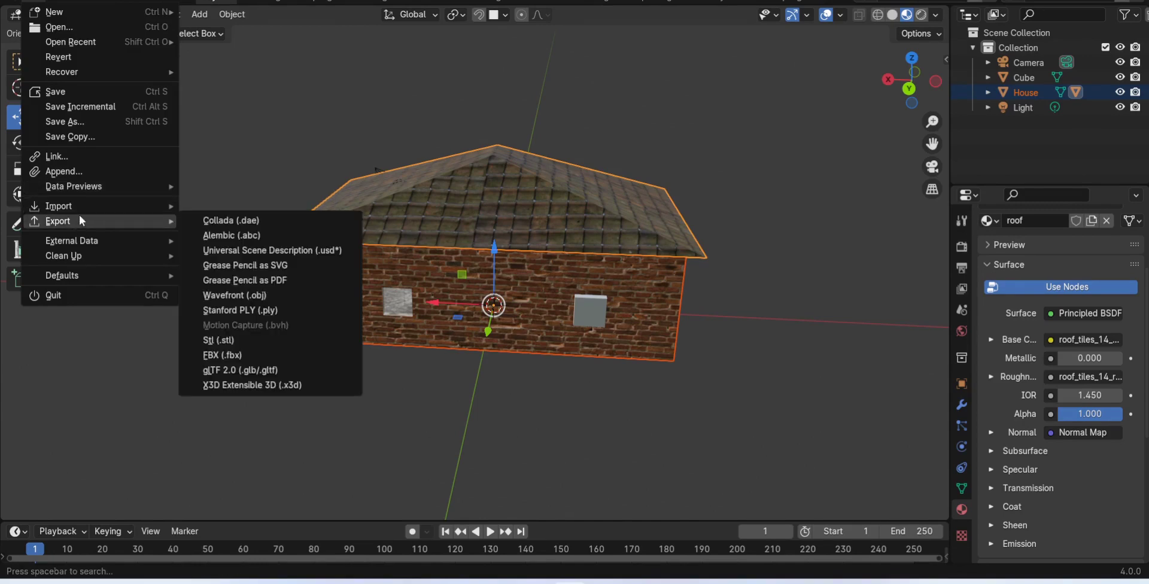
{"action": "left_click", "coordinate": [227, 358]}
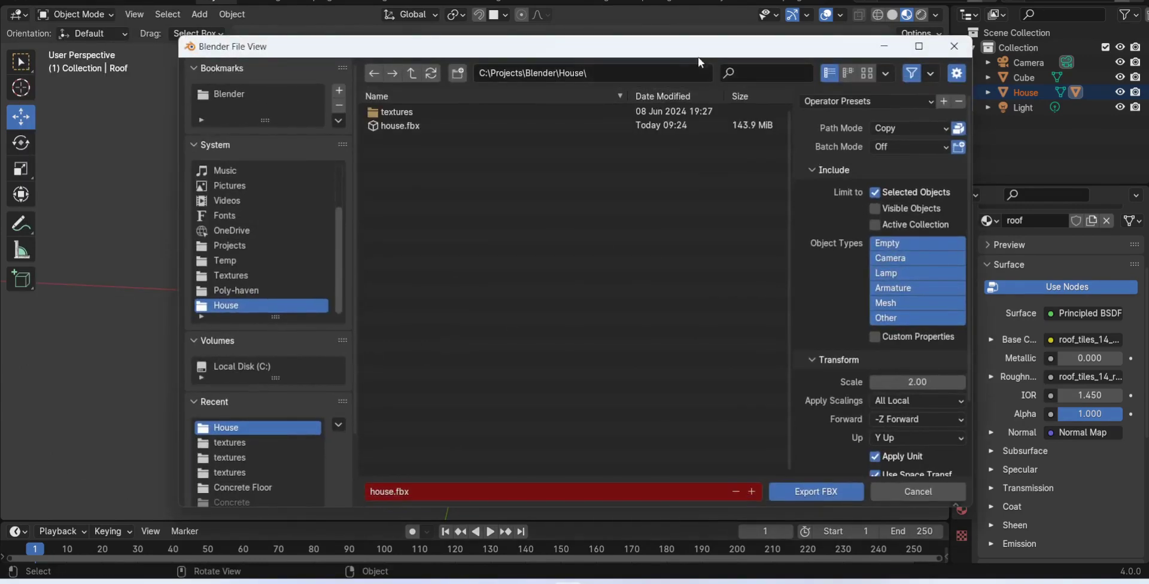
{"action": "left_click_drag", "start_coordinate": [698, 56], "coordinate": [607, 57]}
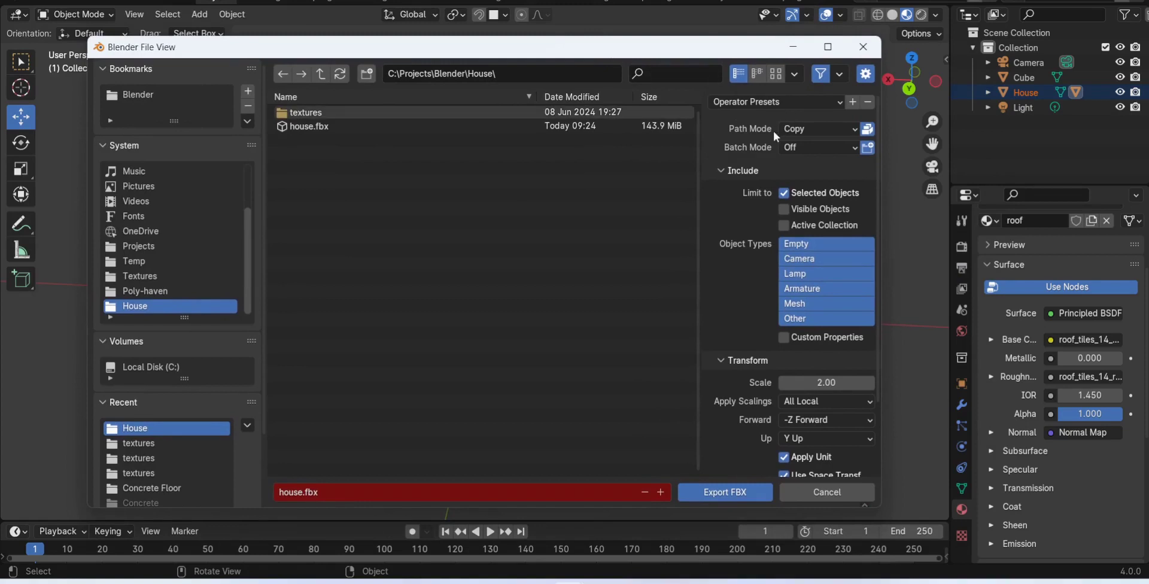
{"action": "left_click", "coordinate": [806, 128]}
{"action": "left_click", "coordinate": [796, 131]}
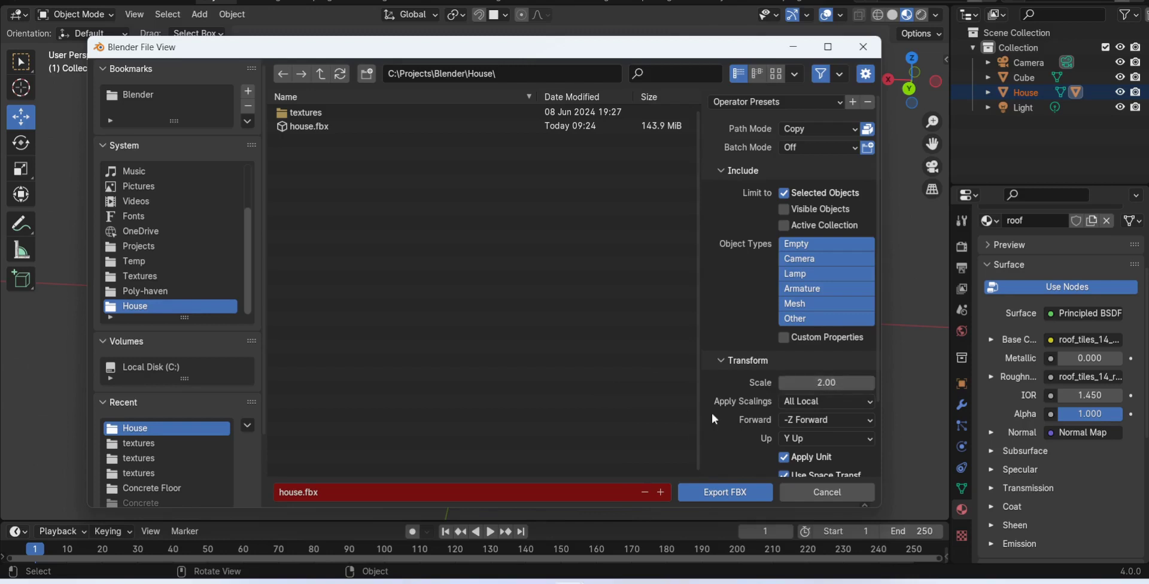
{"action": "scroll", "coordinate": [740, 437], "scroll_direction": "down", "scroll_amount": 2}
{"action": "scroll", "coordinate": [740, 437], "scroll_direction": "down", "scroll_amount": 2}
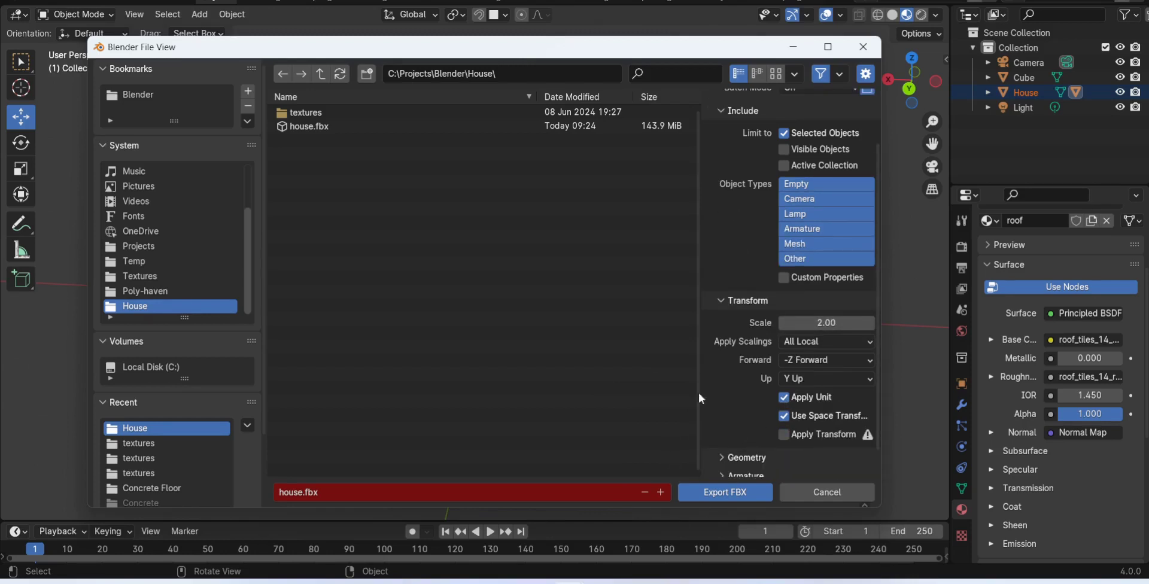
{"action": "left_click", "coordinate": [727, 490]}
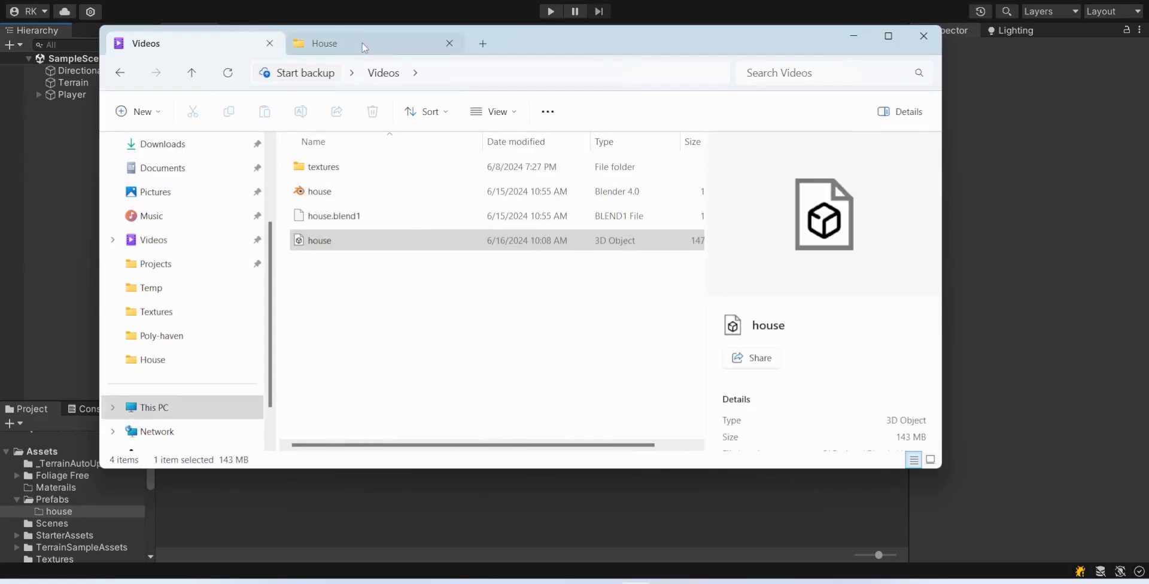
- Switch to Unity and import the exported house FBX from the Blender House folder into Assets/Prefabs/house
{"action": "left_click", "coordinate": [363, 47]}
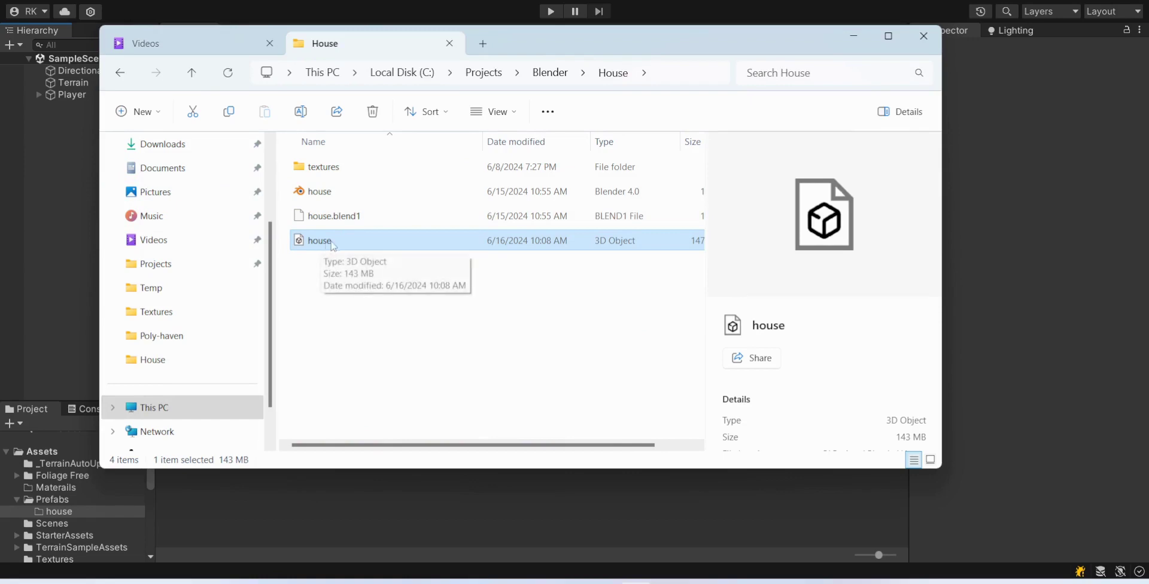
{"action": "left_click_drag", "start_coordinate": [333, 246], "coordinate": [381, 510]}
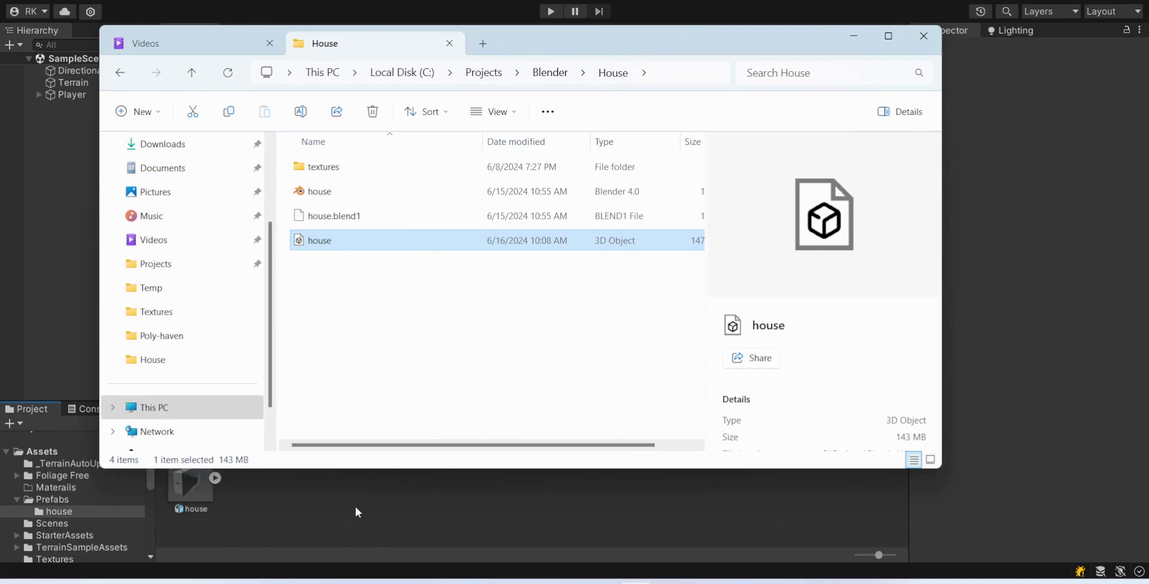
{"action": "left_click", "coordinate": [389, 500]}
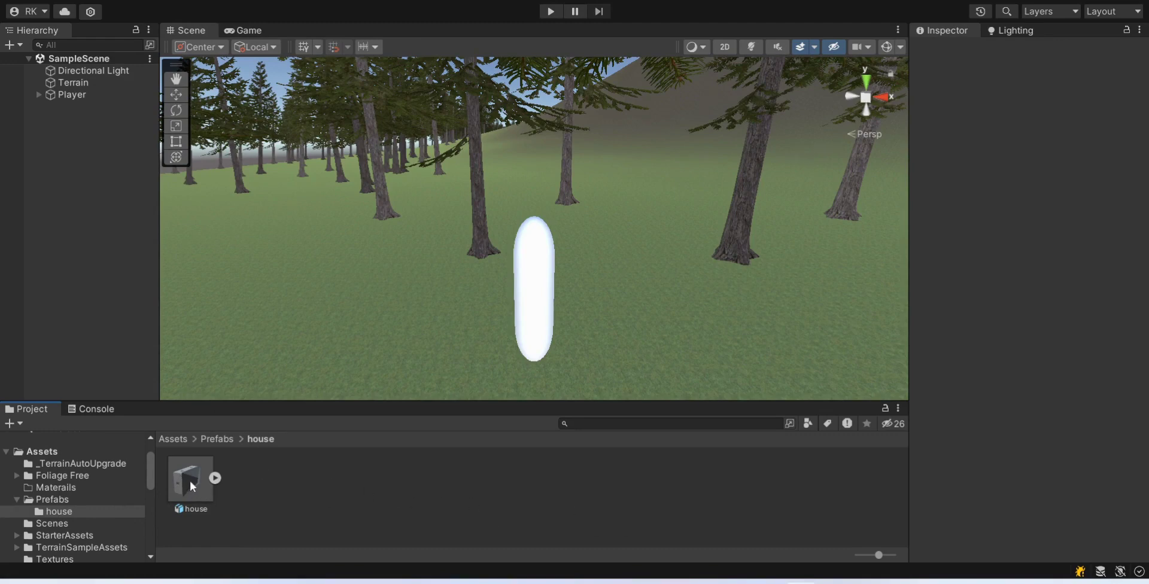
- Add the imported house model to SampleScene and bring its exterior into view in the scene
{"action": "left_click_drag", "start_coordinate": [191, 485], "coordinate": [81, 219]}
{"action": "double_click", "coordinate": [66, 105]}
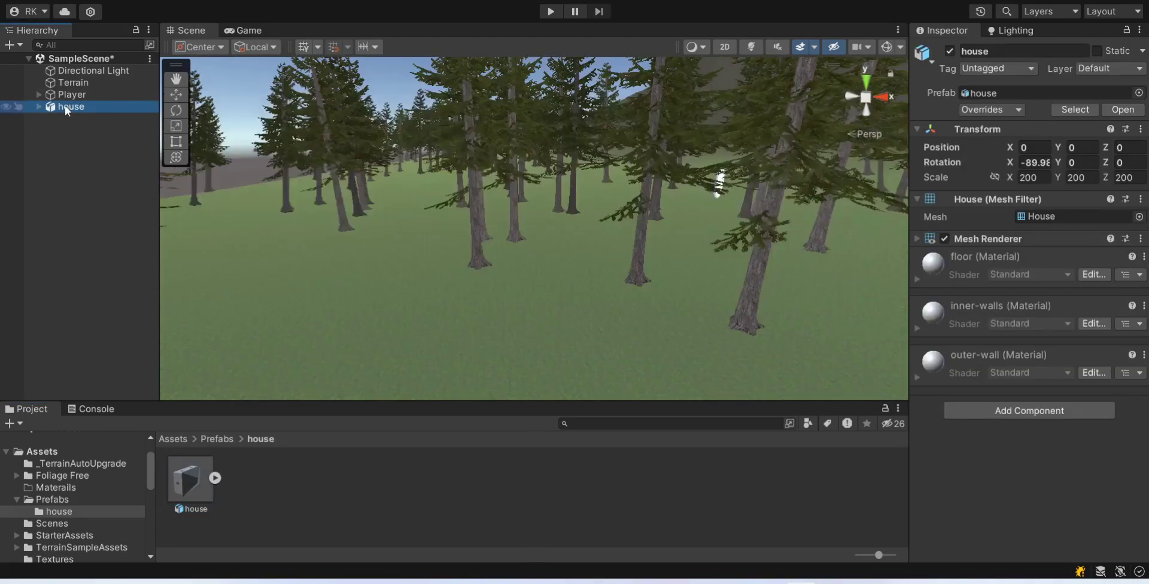
{"action": "middle_click_drag", "start_coordinate": [419, 305], "coordinate": [351, 313]}
{"action": "scroll", "coordinate": [385, 318], "scroll_direction": "down", "scroll_amount": 2}
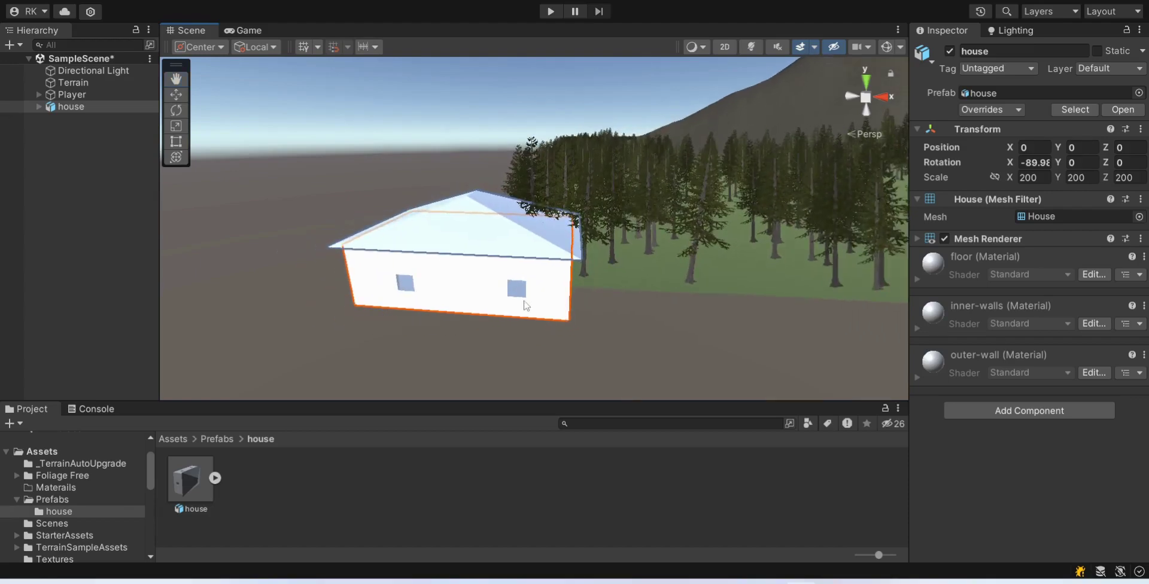
{"action": "right_click_drag", "start_coordinate": [509, 328], "coordinate": [659, 284]}
{"action": "right_click_drag", "start_coordinate": [570, 311], "coordinate": [513, 317]}
{"action": "middle_click_drag", "start_coordinate": [493, 326], "coordinate": [480, 362]}
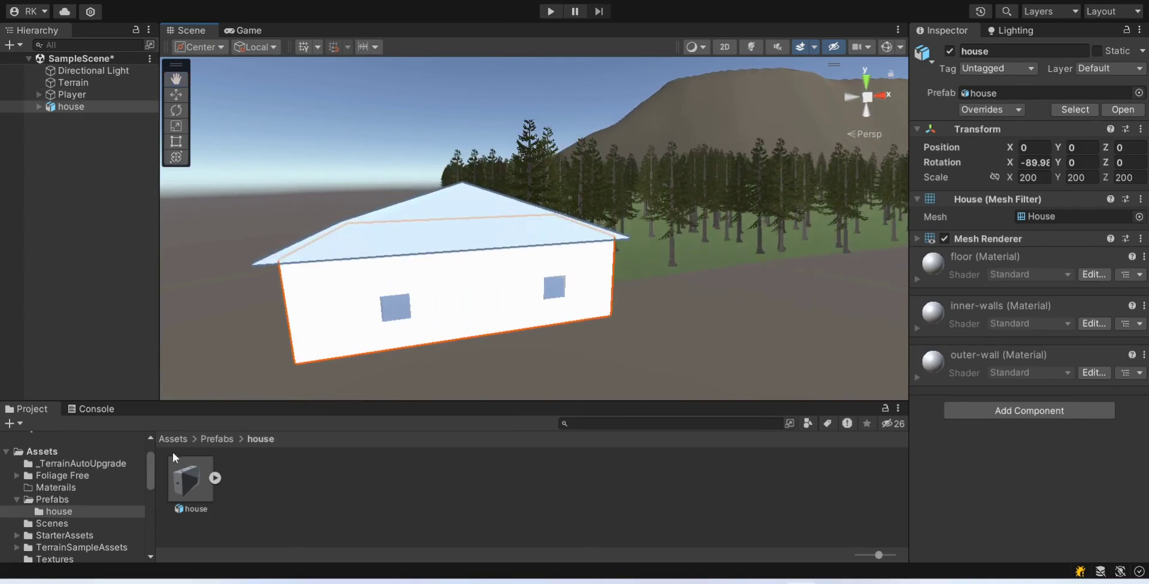
- Extract the house model's embedded textures into a new folder named textures inside Prefabs/house, and fix the flagged normal maps
{"action": "left_click", "coordinate": [186, 488]}
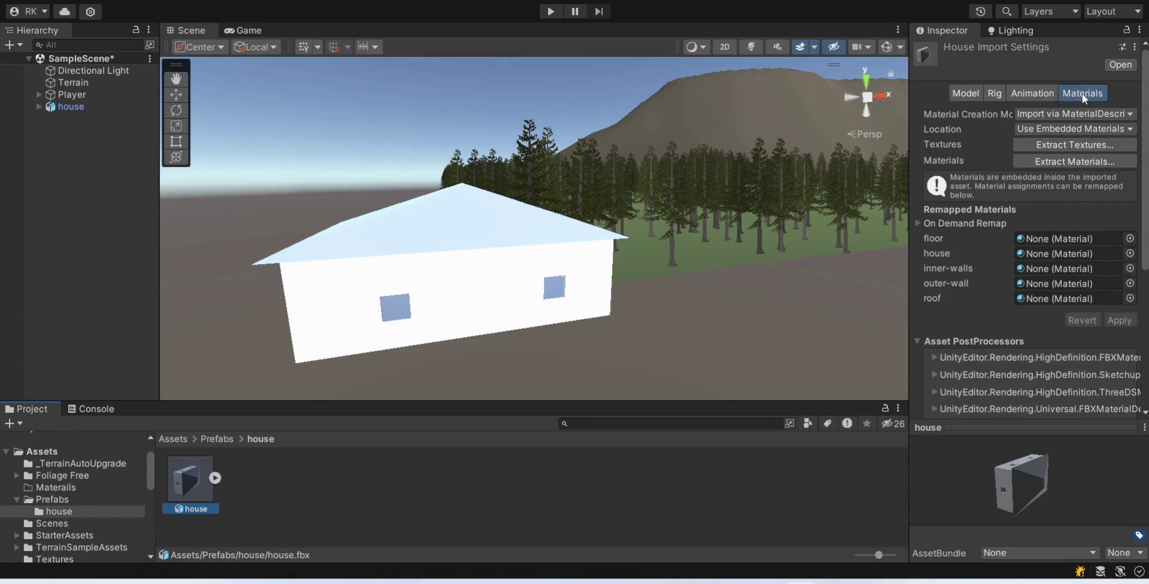
{"action": "left_click", "coordinate": [1056, 145]}
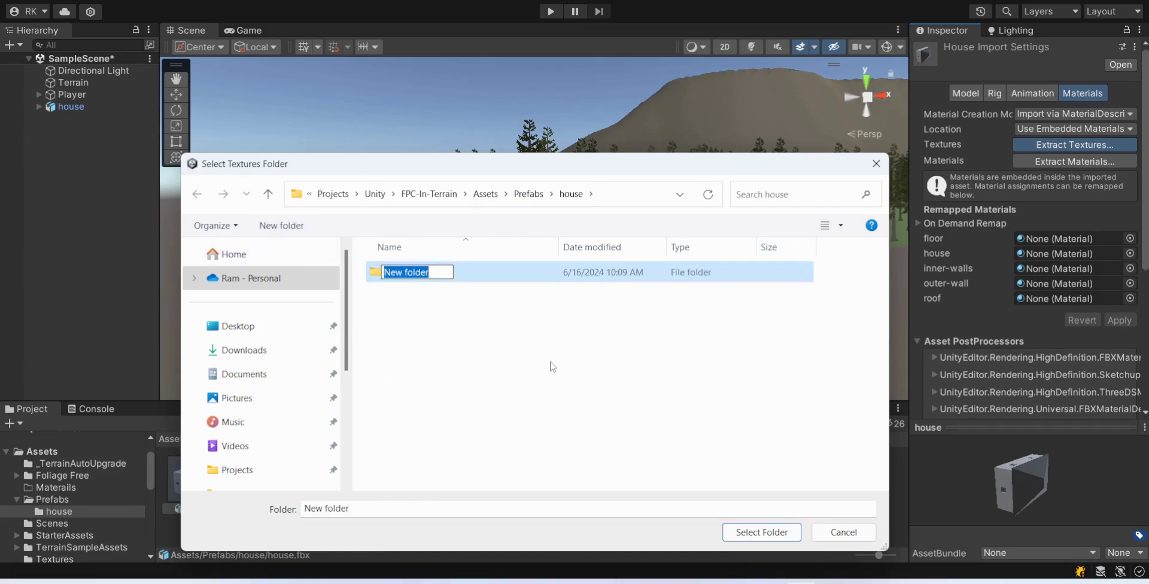
{"action": "type", "text": "textures"}
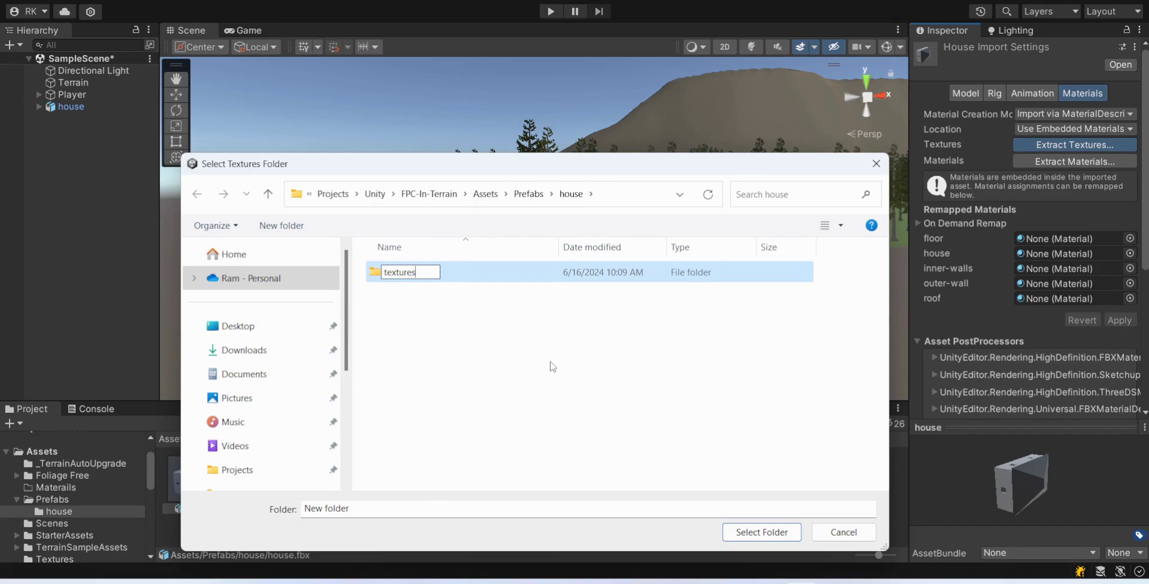
{"action": "key", "text": "Return"}
{"action": "key", "text": "Return"}
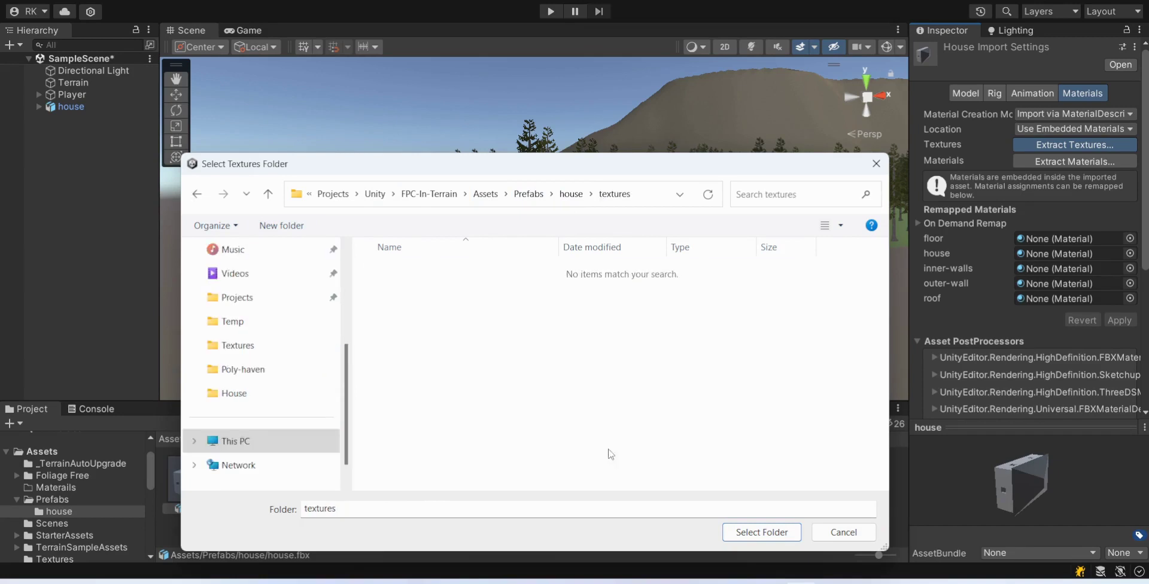
{"action": "left_click", "coordinate": [761, 532]}
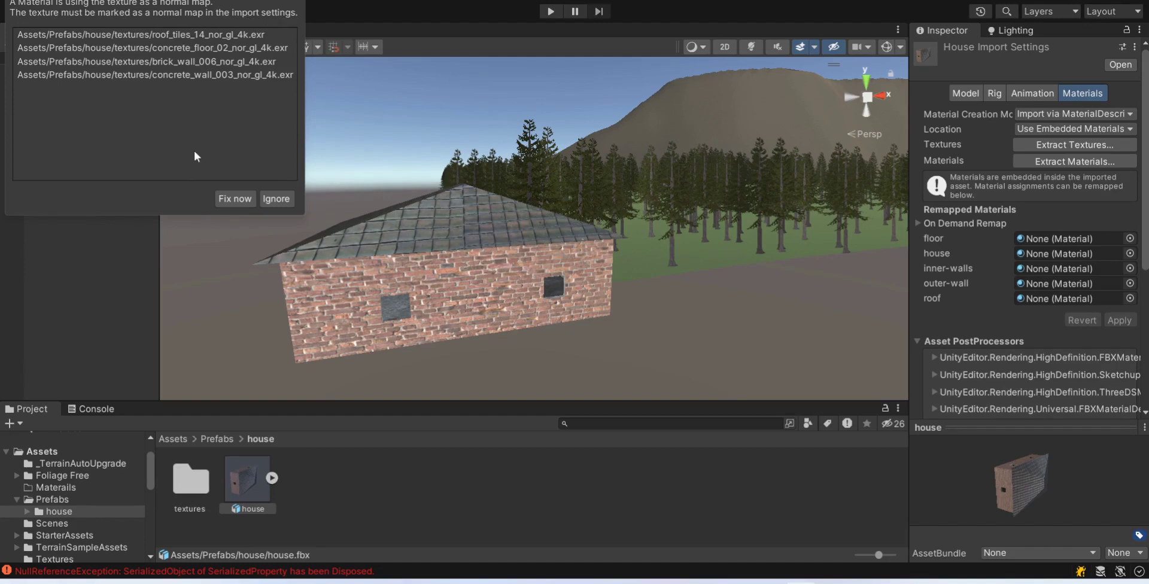
{"action": "left_click", "coordinate": [236, 199]}
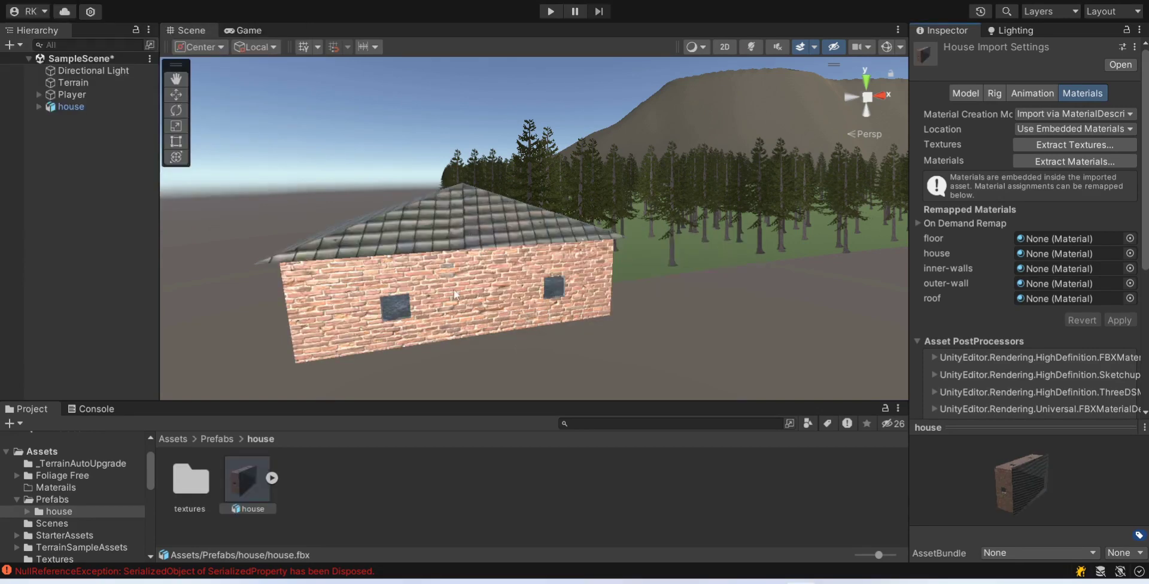
- Erase the trees from a patch of the terrain near its corner to make a clearing for the house
{"action": "left_click_drag", "start_coordinate": [454, 299], "coordinate": [459, 274], "text": "alt"}
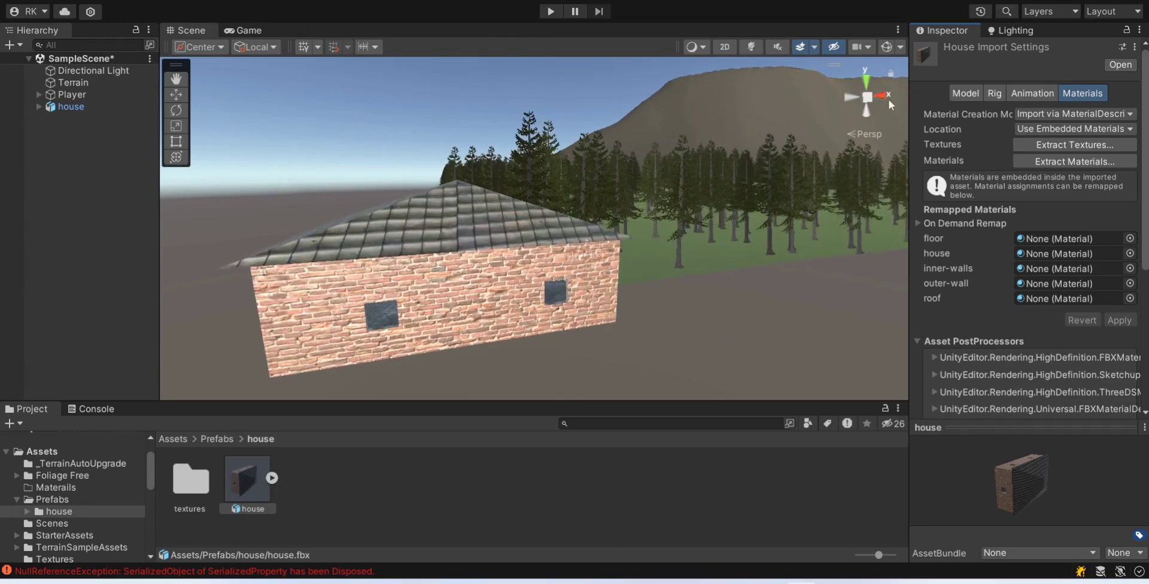
{"action": "left_click", "coordinate": [865, 78]}
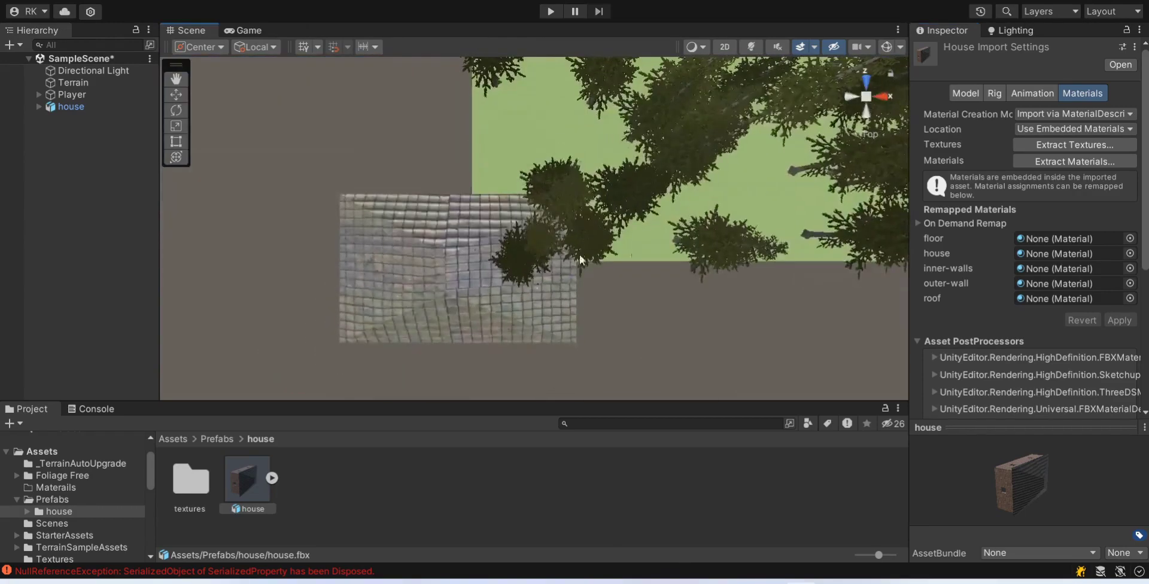
{"action": "scroll", "coordinate": [694, 138], "scroll_direction": "down", "scroll_amount": 10}
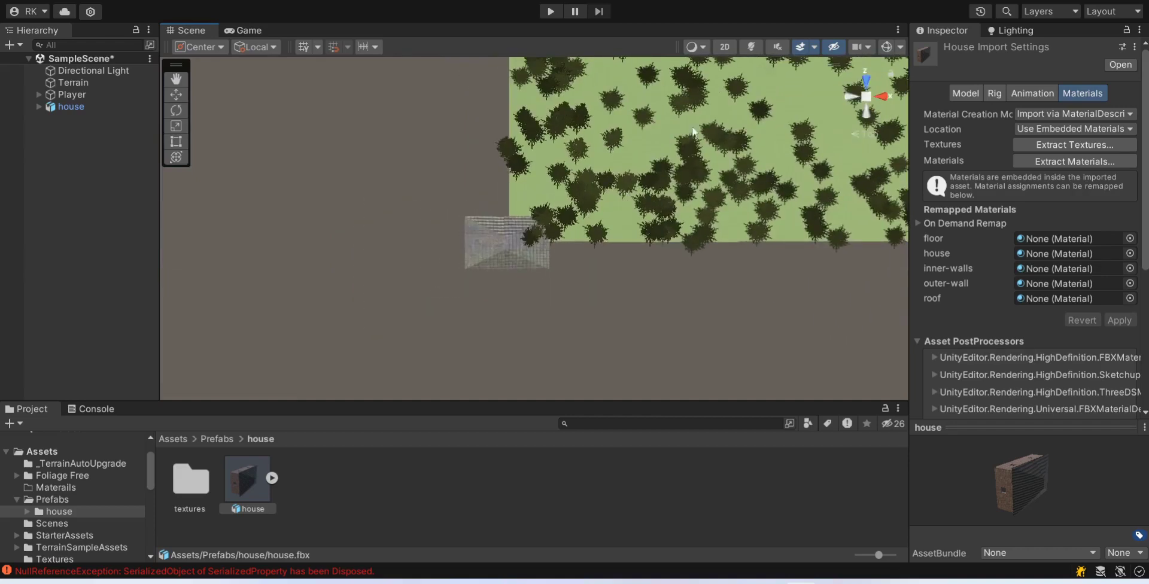
{"action": "left_click_drag", "start_coordinate": [587, 164], "coordinate": [433, 230]}
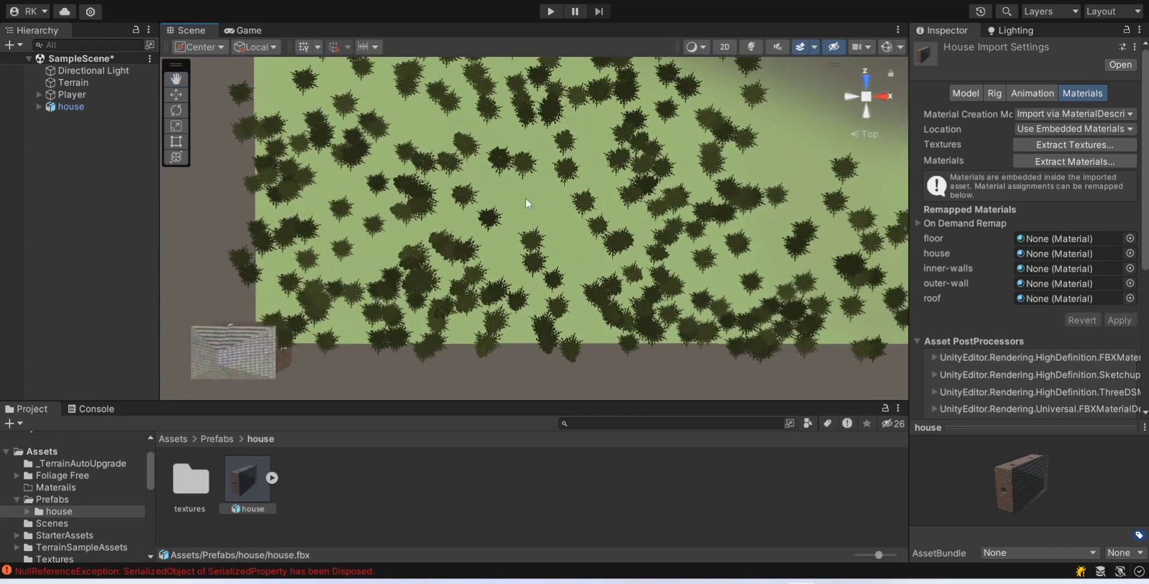
{"action": "scroll", "coordinate": [554, 192], "scroll_direction": "down", "scroll_amount": 4}
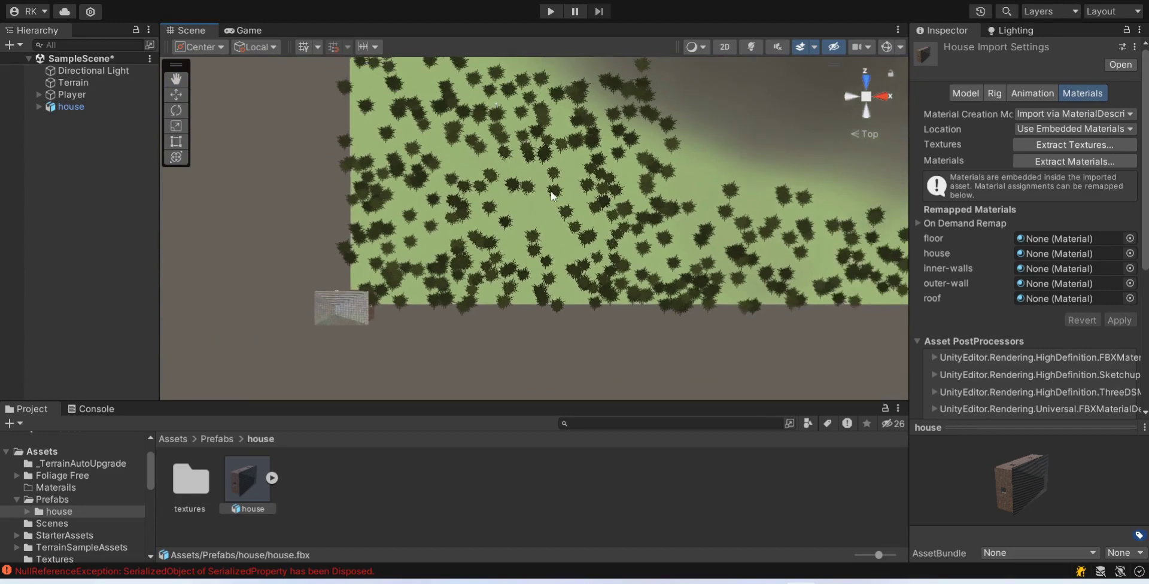
{"action": "left_click_drag", "start_coordinate": [526, 174], "coordinate": [454, 205]}
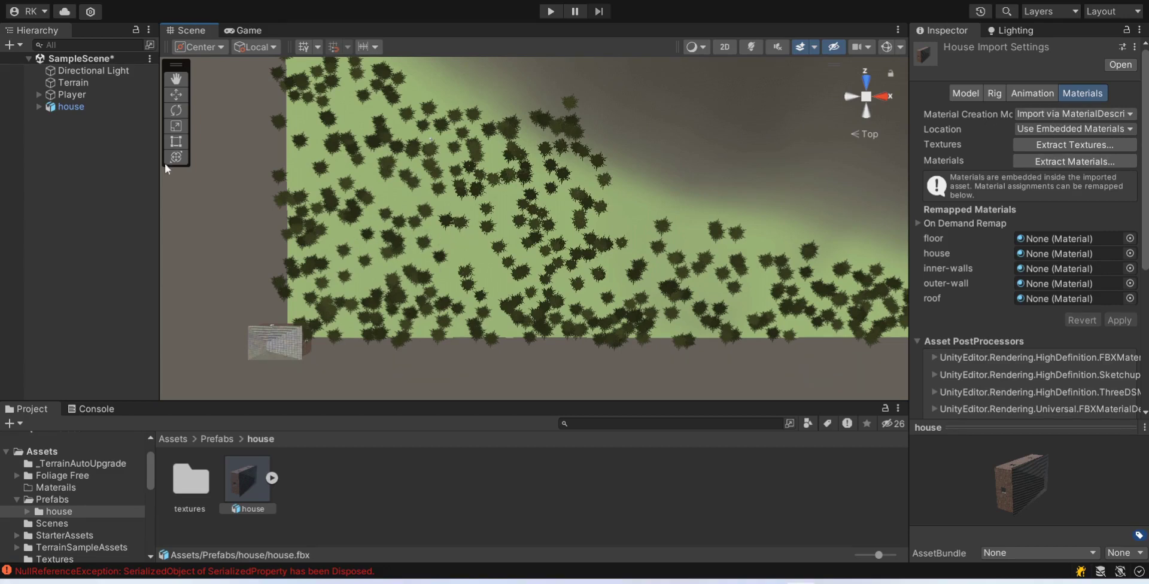
{"action": "left_click", "coordinate": [83, 81]}
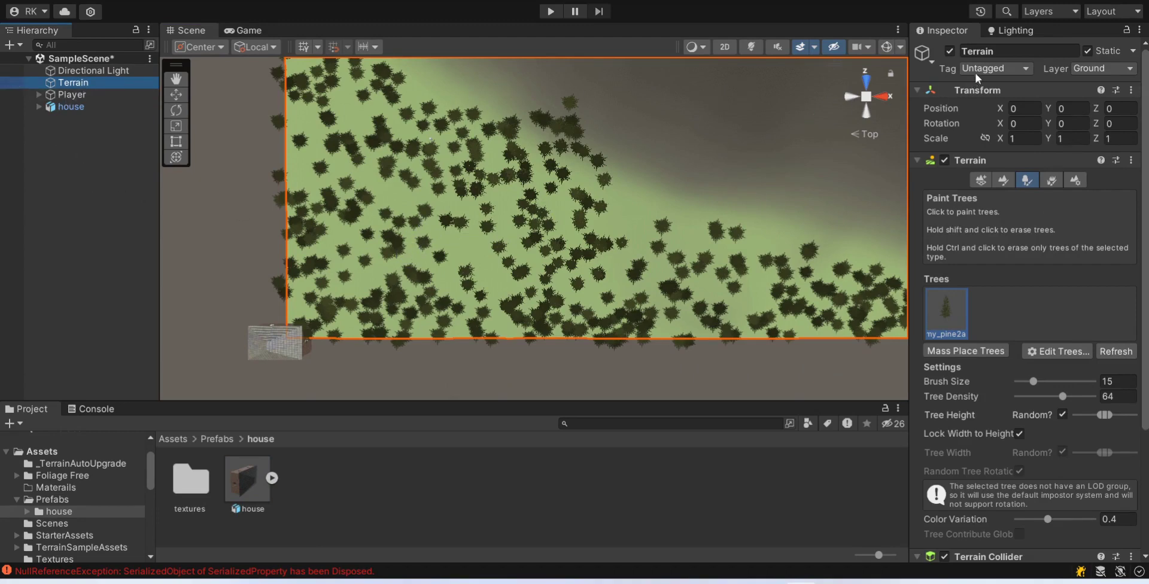
{"action": "left_click", "coordinate": [955, 309]}
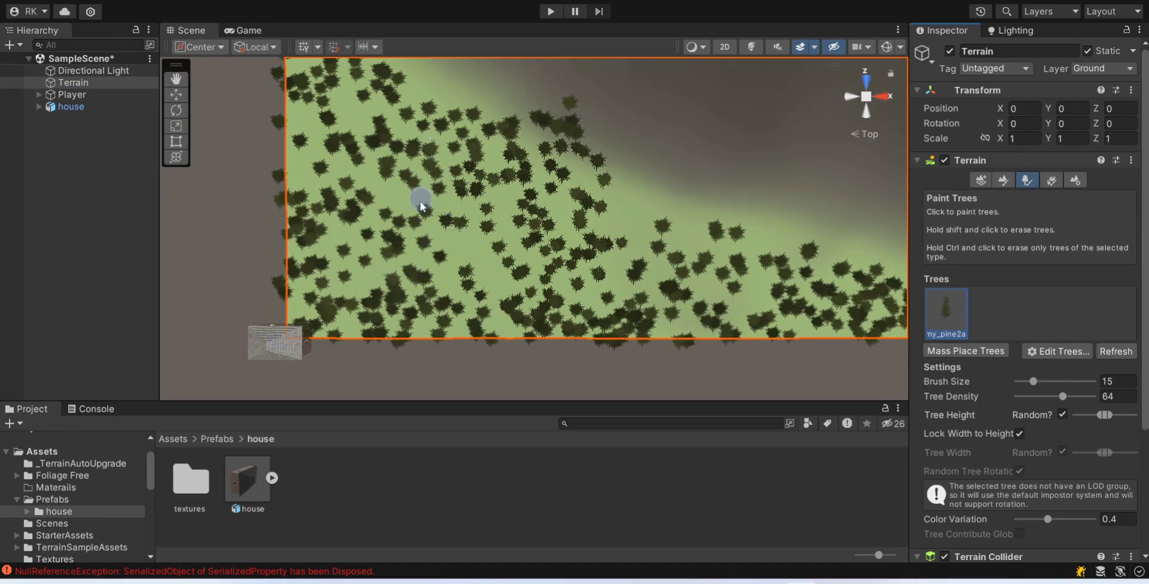
{"action": "left_click", "coordinate": [368, 235]}
{"action": "mouse_move", "coordinate": [369, 236]}
{"action": "left_mouse_down", "text": "shift"}
{"action": "mouse_move", "coordinate": [389, 251]}
{"action": "mouse_move", "coordinate": [433, 245]}
{"action": "mouse_move", "coordinate": [395, 226]}
{"action": "mouse_move", "coordinate": [449, 218]}
{"action": "mouse_move", "coordinate": [448, 249]}
{"action": "mouse_move", "coordinate": [377, 206]}
{"action": "left_mouse_up", "text": "shift"}
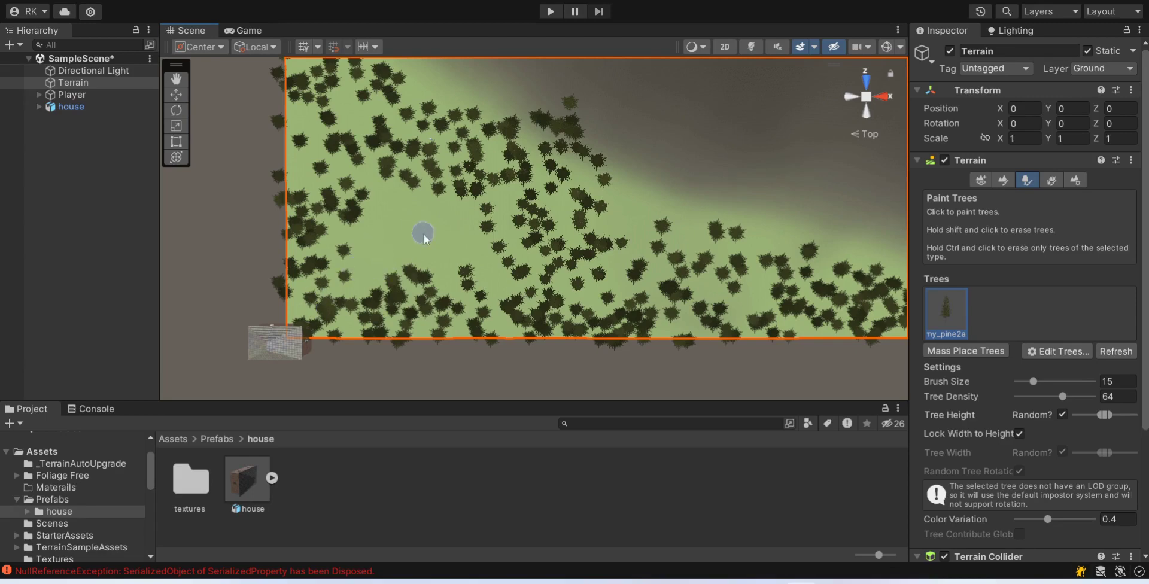
- Move the house into the cleared patch of forest, to about X 86.5 and Z 76.4
{"action": "left_click", "coordinate": [72, 107]}
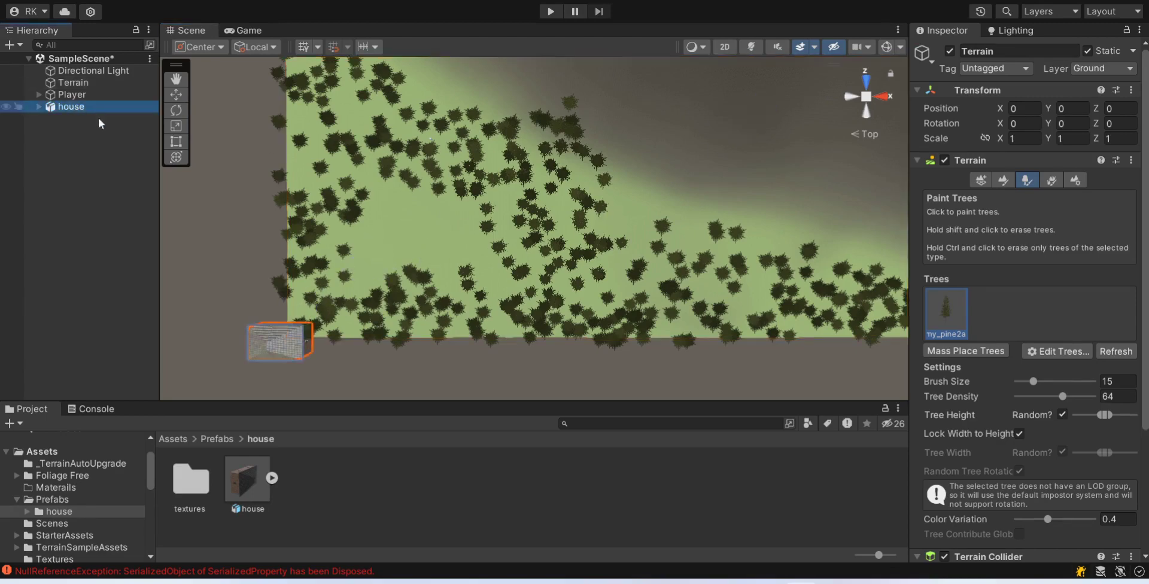
{"action": "left_click", "coordinate": [176, 94]}
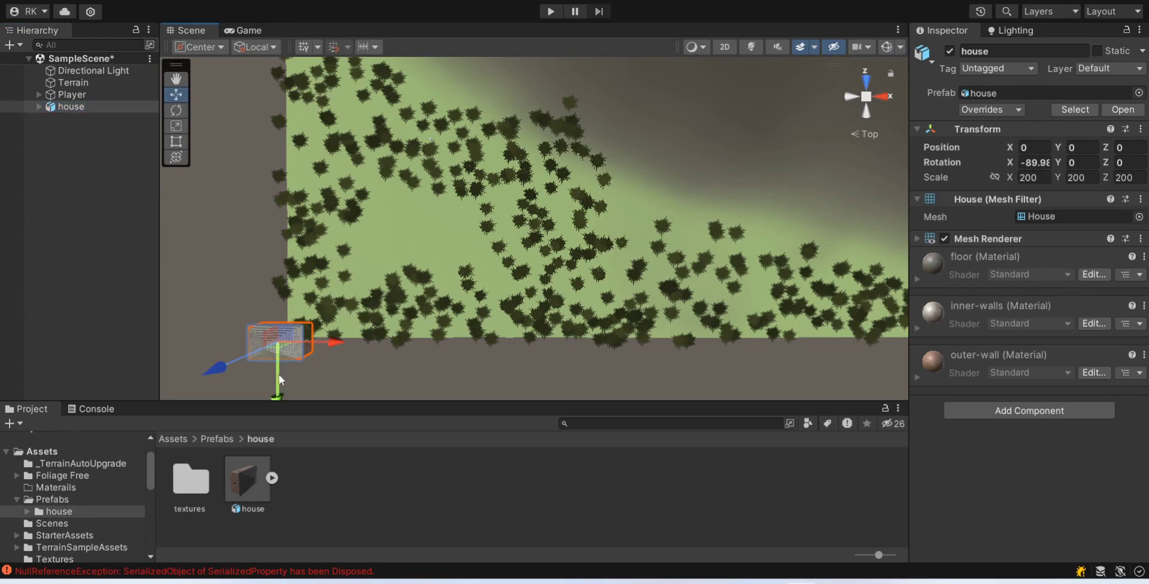
{"action": "left_click_drag", "start_coordinate": [280, 379], "coordinate": [281, 278]}
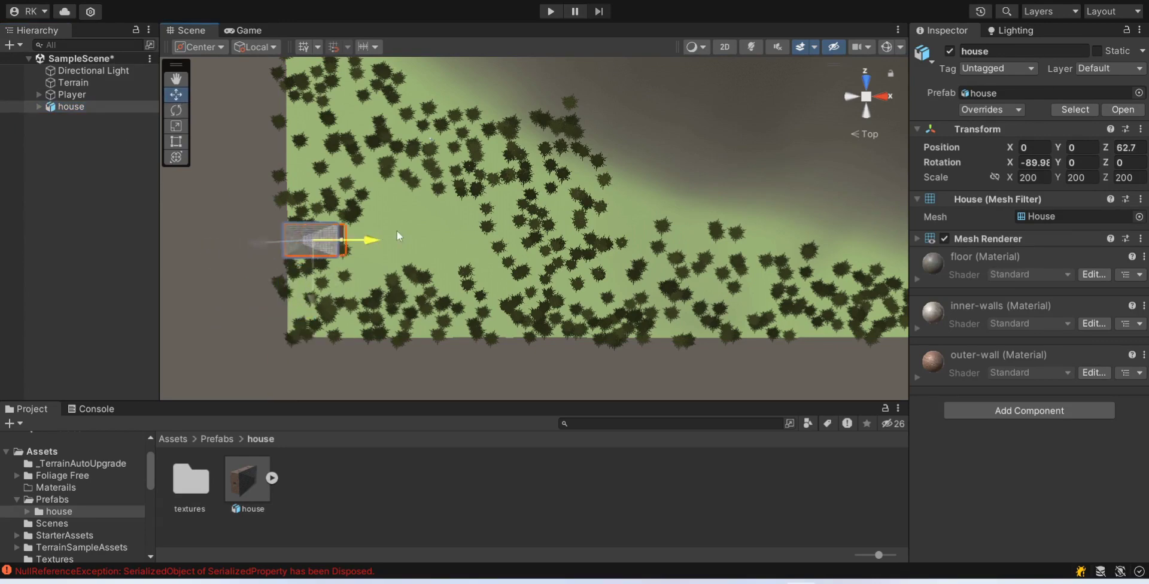
{"action": "left_click_drag", "start_coordinate": [396, 231], "coordinate": [470, 219]}
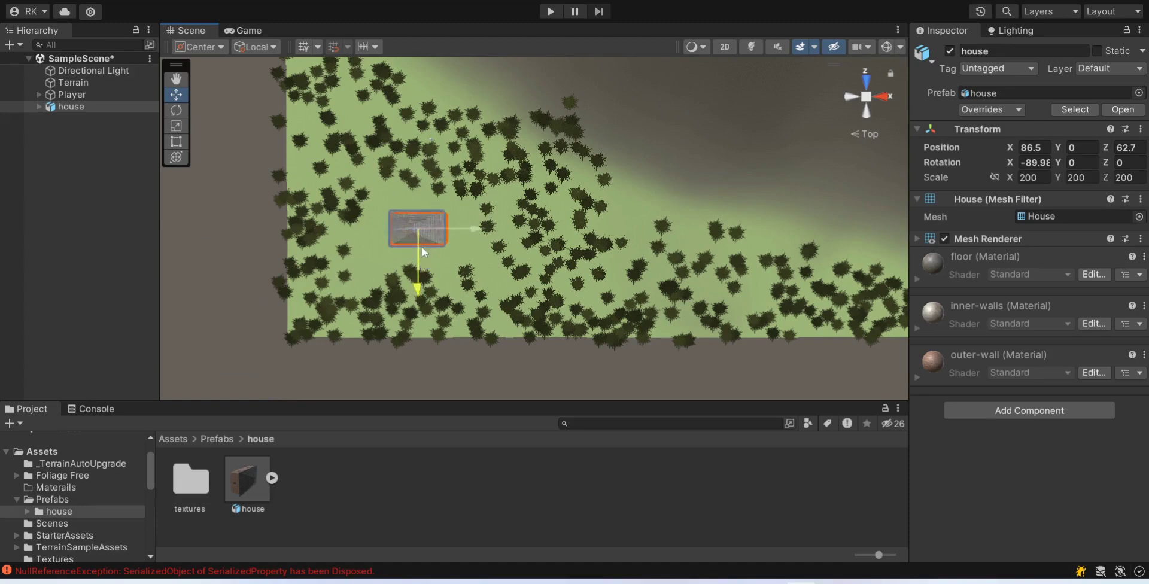
{"action": "left_click_drag", "start_coordinate": [422, 247], "coordinate": [432, 243]}
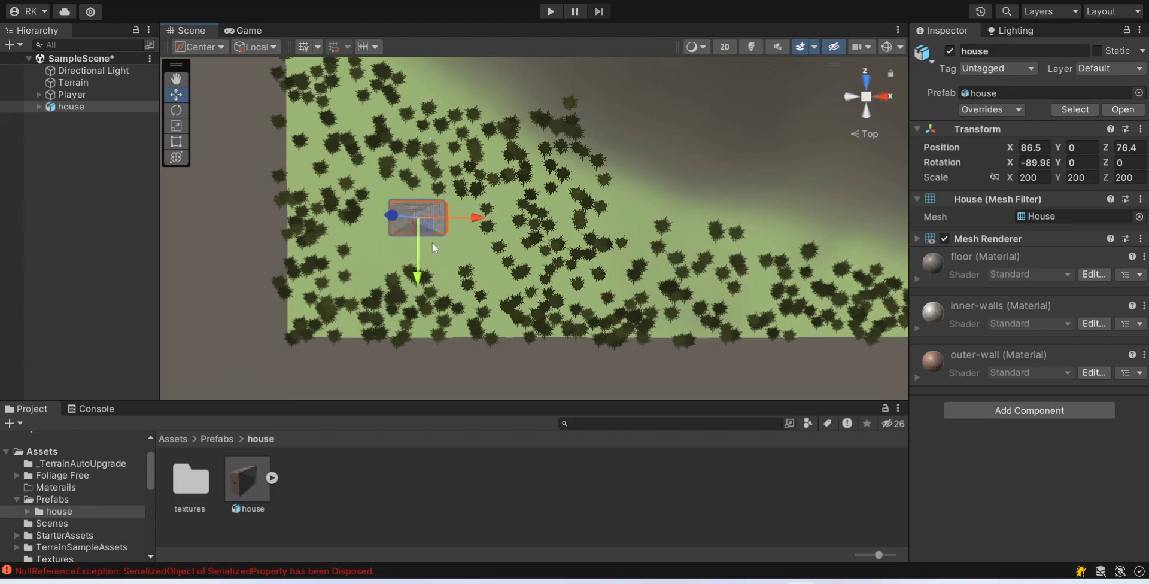
- Raise the house out of the ground to a Y position of about 1.92
{"action": "double_click", "coordinate": [92, 105]}
{"action": "right_click_drag", "start_coordinate": [656, 311], "coordinate": [618, 278]}
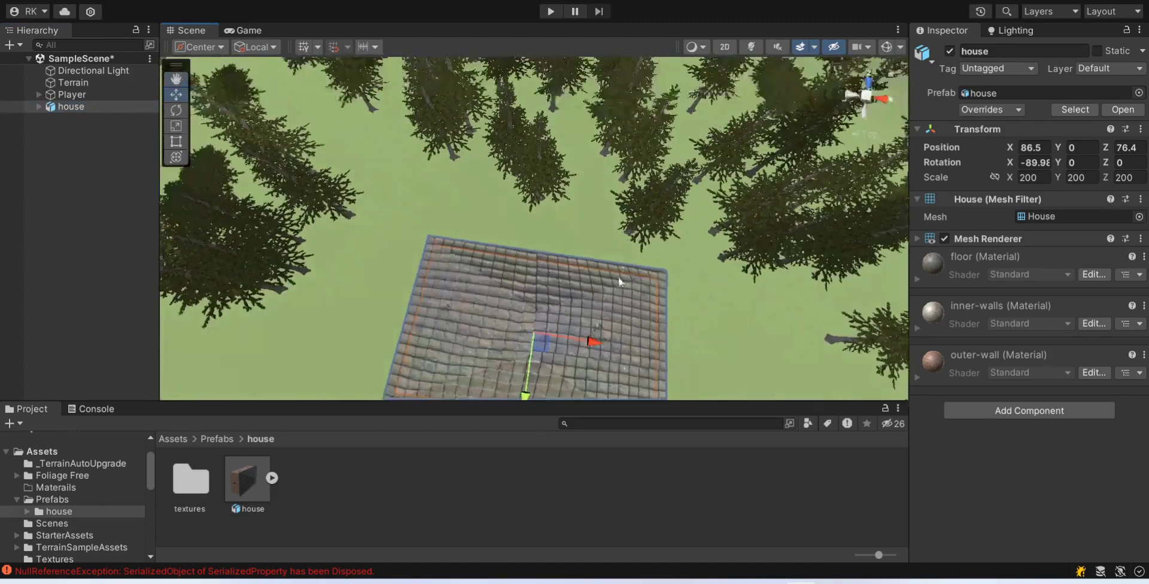
{"action": "middle_click_drag", "start_coordinate": [651, 310], "coordinate": [633, 218]}
{"action": "middle_click_drag", "start_coordinate": [615, 288], "coordinate": [606, 357]}
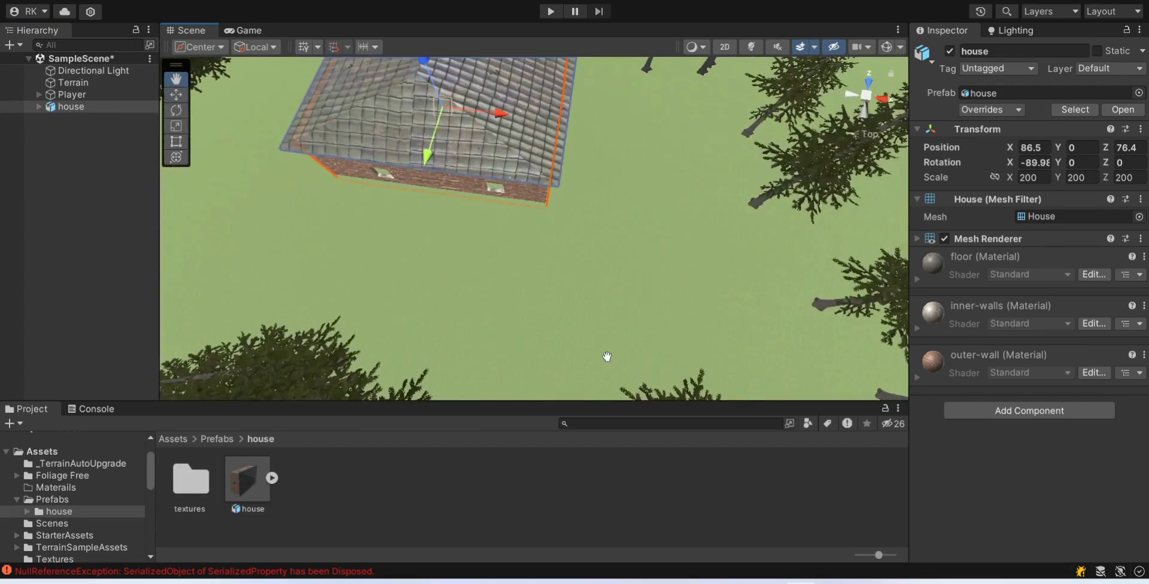
{"action": "right_click_drag", "start_coordinate": [606, 357], "coordinate": [594, 177]}
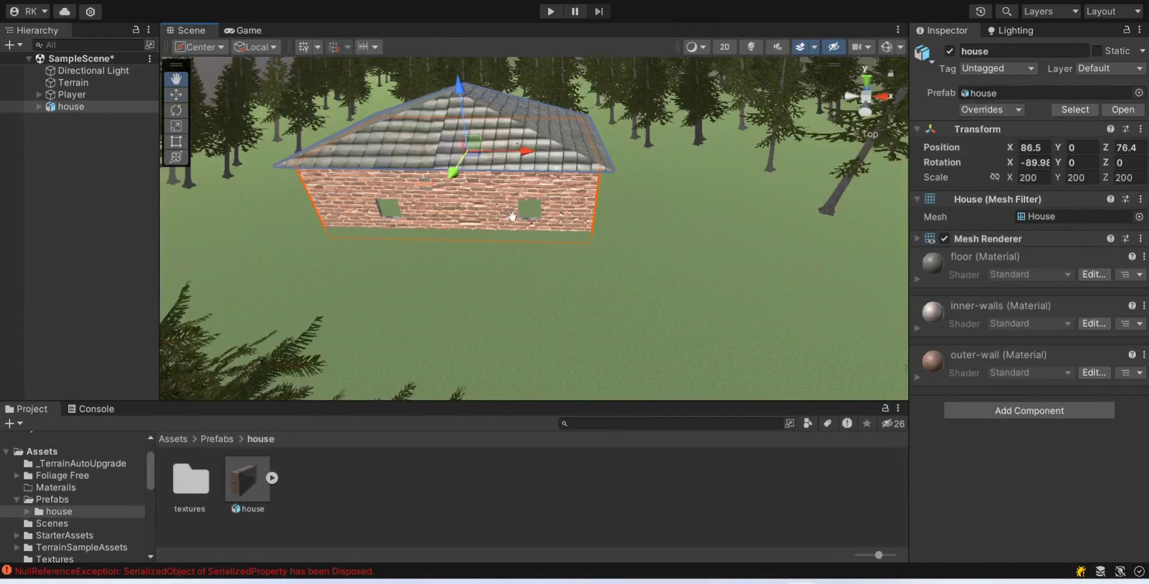
{"action": "right_click_drag", "start_coordinate": [511, 210], "coordinate": [484, 168]}
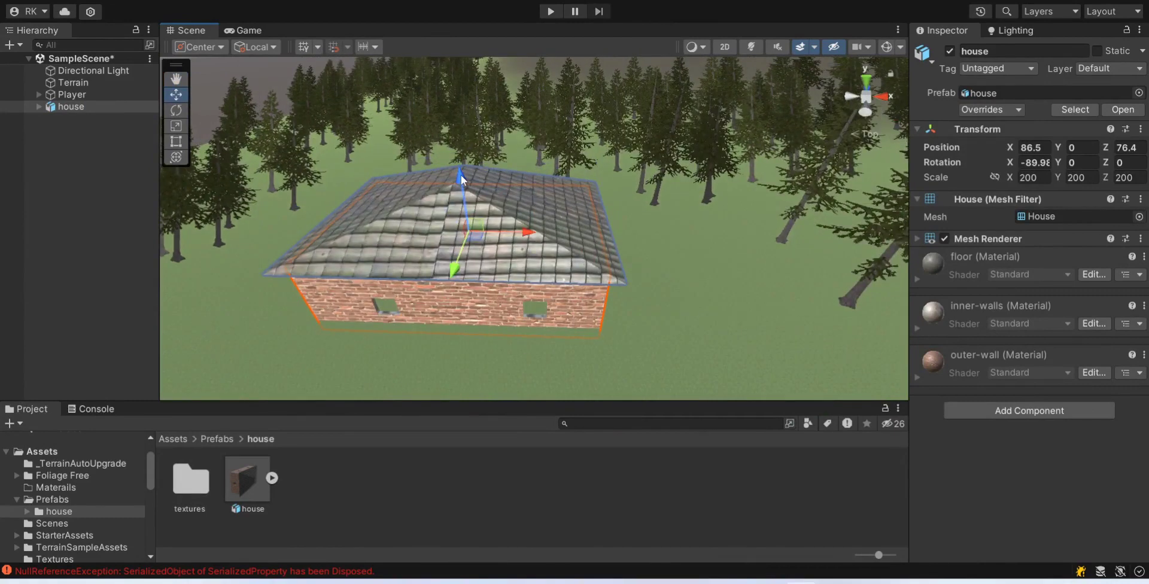
{"action": "left_click_drag", "start_coordinate": [460, 175], "coordinate": [464, 159]}
- Set the house's Z rotation to 180 and inspect the side with the doorway
{"action": "key", "text": "e"}
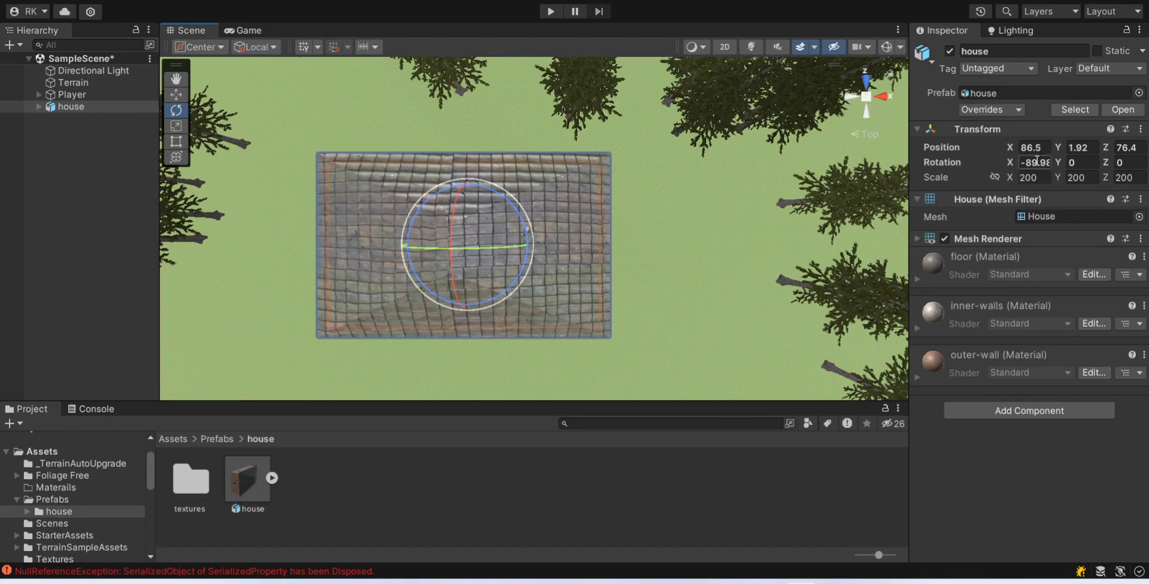
{"action": "left_click", "coordinate": [1121, 162]}
{"action": "key", "text": "ctrl+a"}
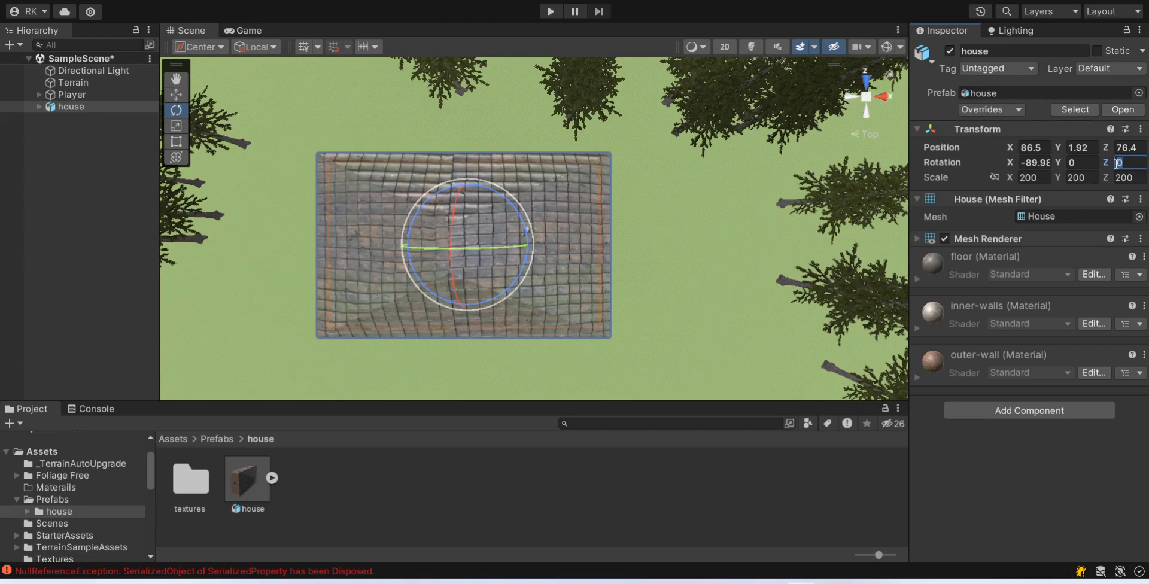
{"action": "type", "text": "180"}
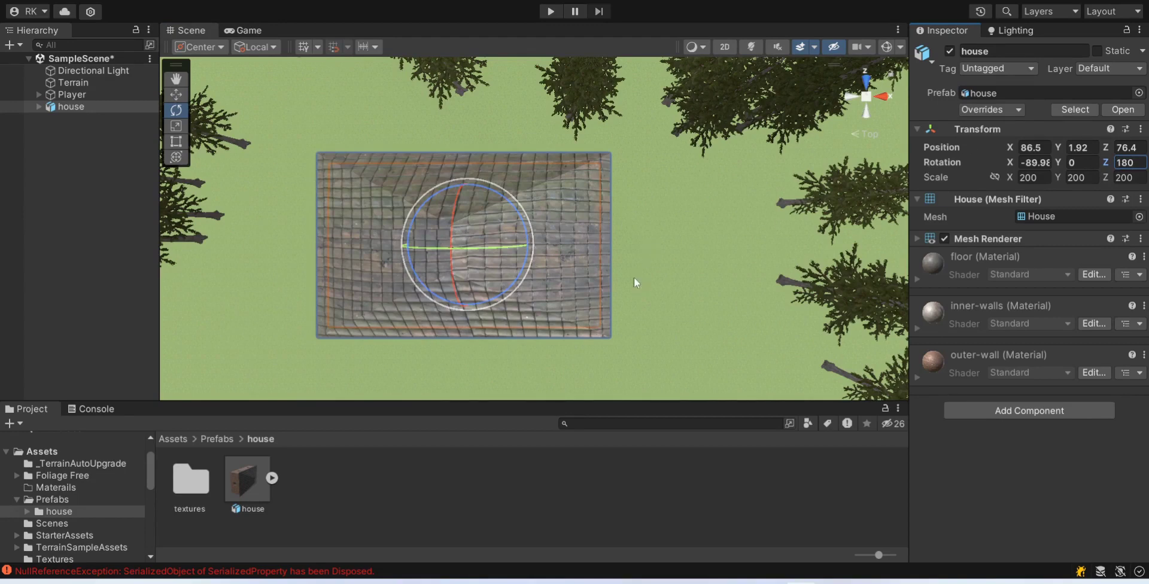
{"action": "left_click_drag", "start_coordinate": [670, 284], "coordinate": [658, 250], "text": "alt"}
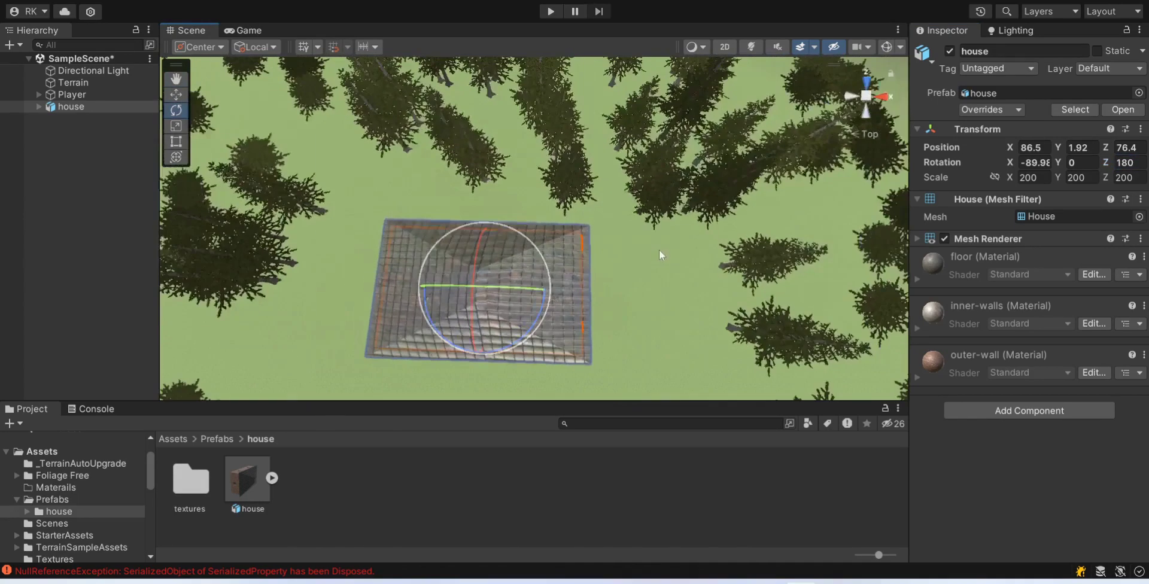
{"action": "left_click_drag", "start_coordinate": [622, 329], "coordinate": [607, 286], "text": "alt"}
{"action": "middle_click_drag", "start_coordinate": [600, 315], "coordinate": [609, 77]}
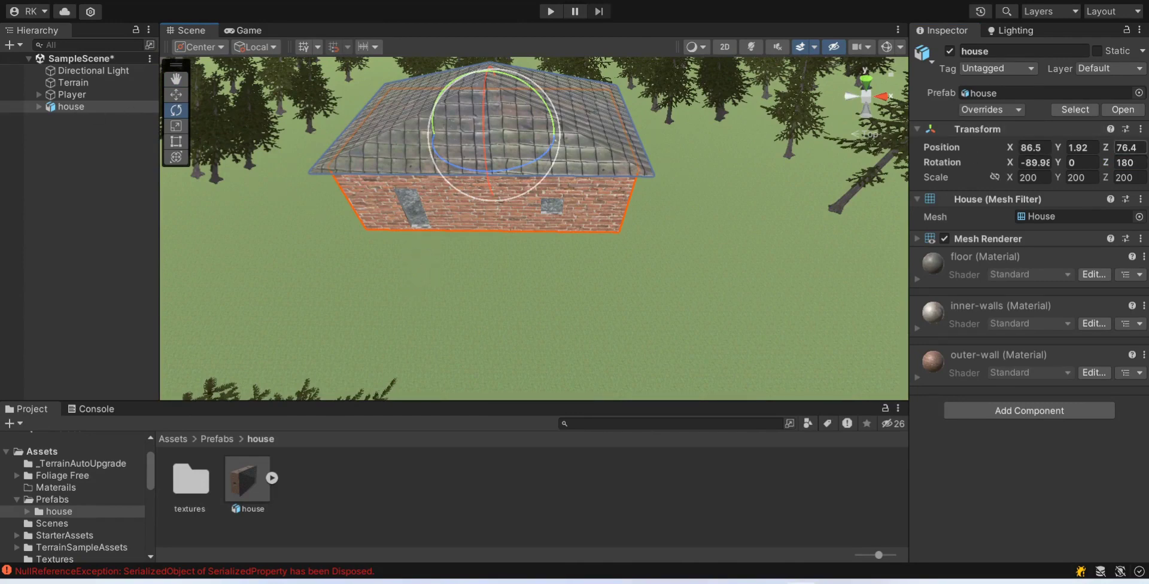
- Copy the house's position and paste it onto the Player's Transform
{"action": "left_click", "coordinate": [1140, 130]}
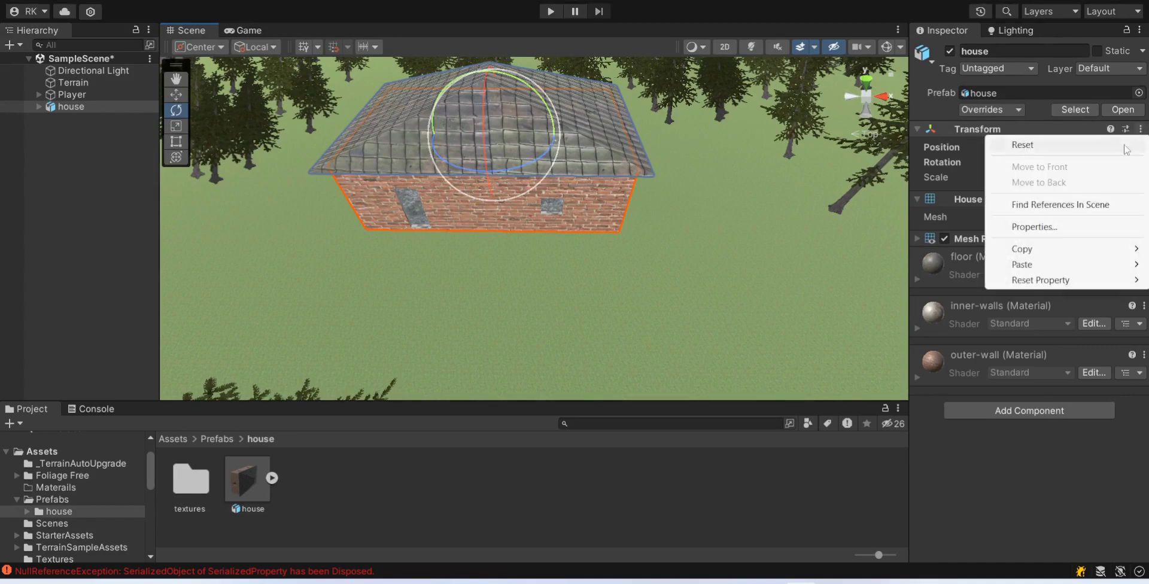
{"action": "mouse_move", "coordinate": [1023, 251]}
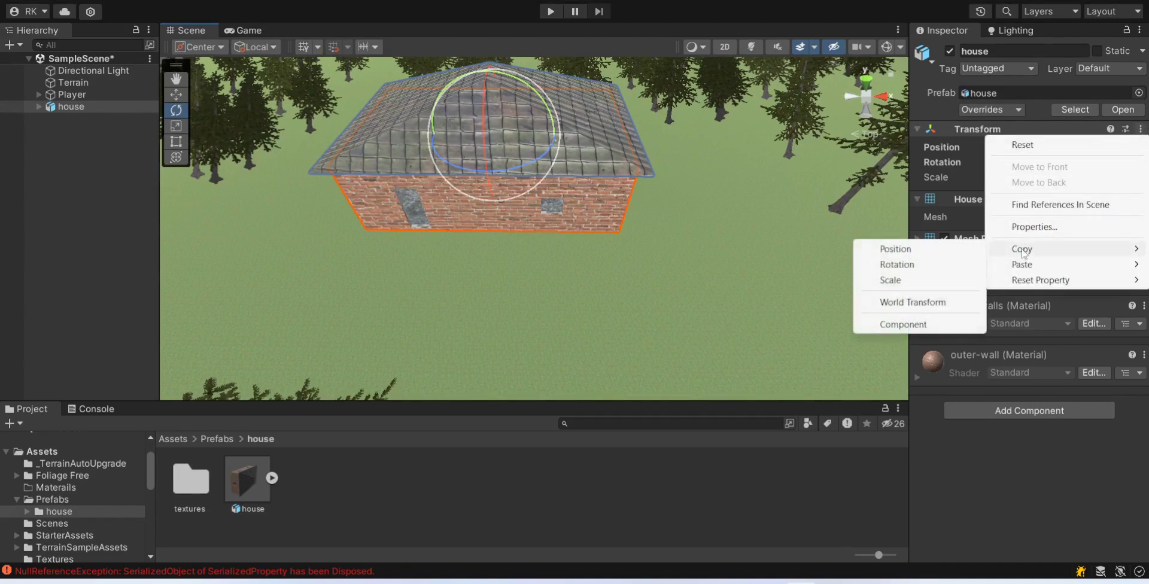
{"action": "left_click", "coordinate": [934, 248]}
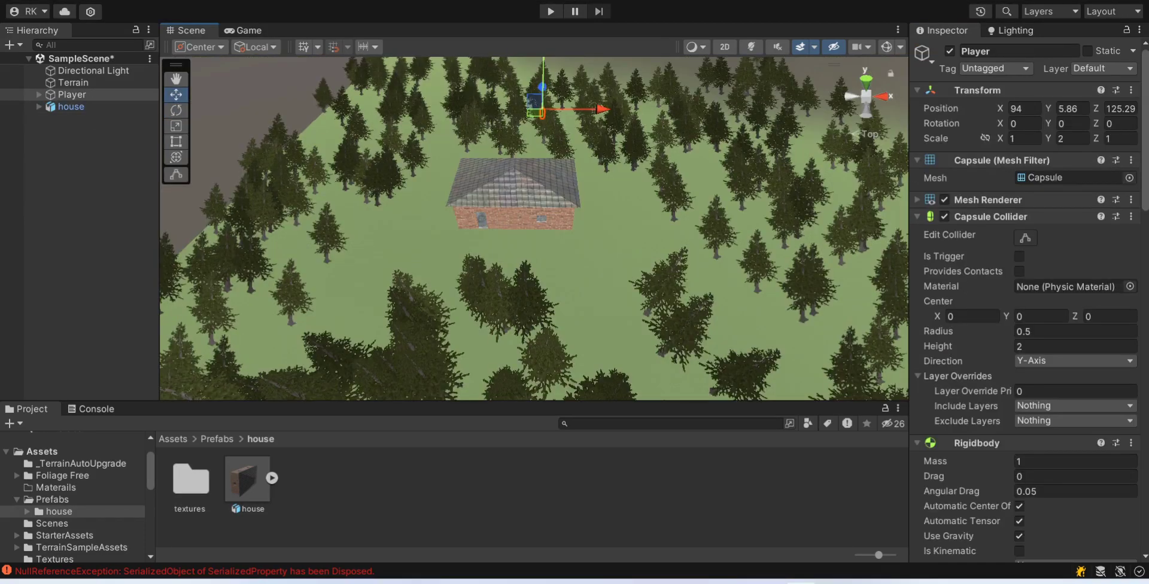
{"action": "left_click", "coordinate": [1130, 90]}
{"action": "mouse_move", "coordinate": [1022, 210]}
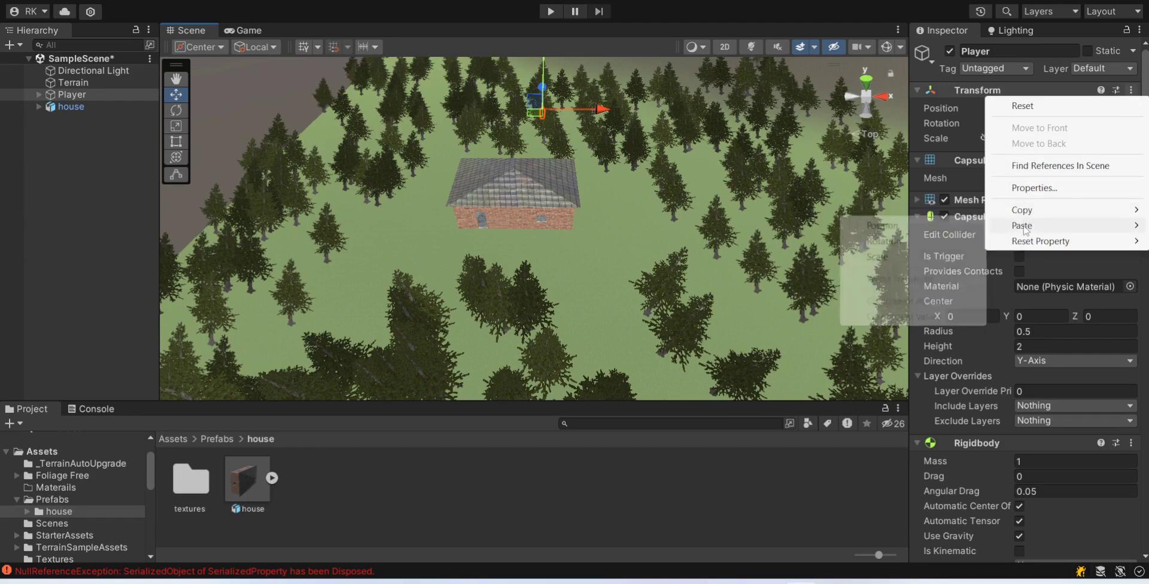
{"action": "left_click", "coordinate": [883, 226]}
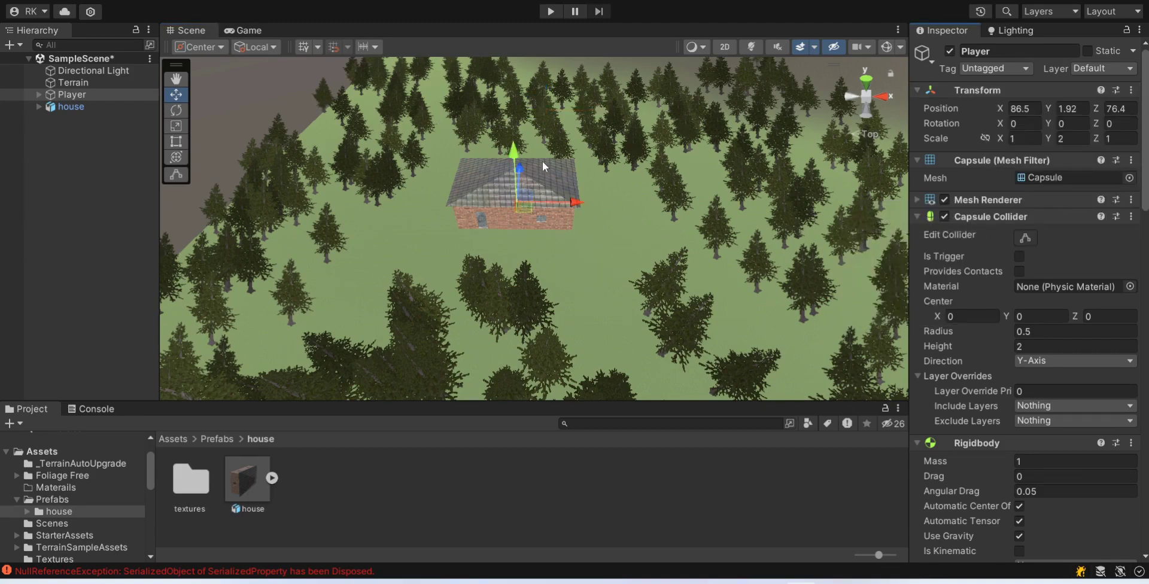
- Move the Player out in front of the house to about Z 59.3 and raise it to about Y 3.15
{"action": "left_click", "coordinate": [867, 79]}
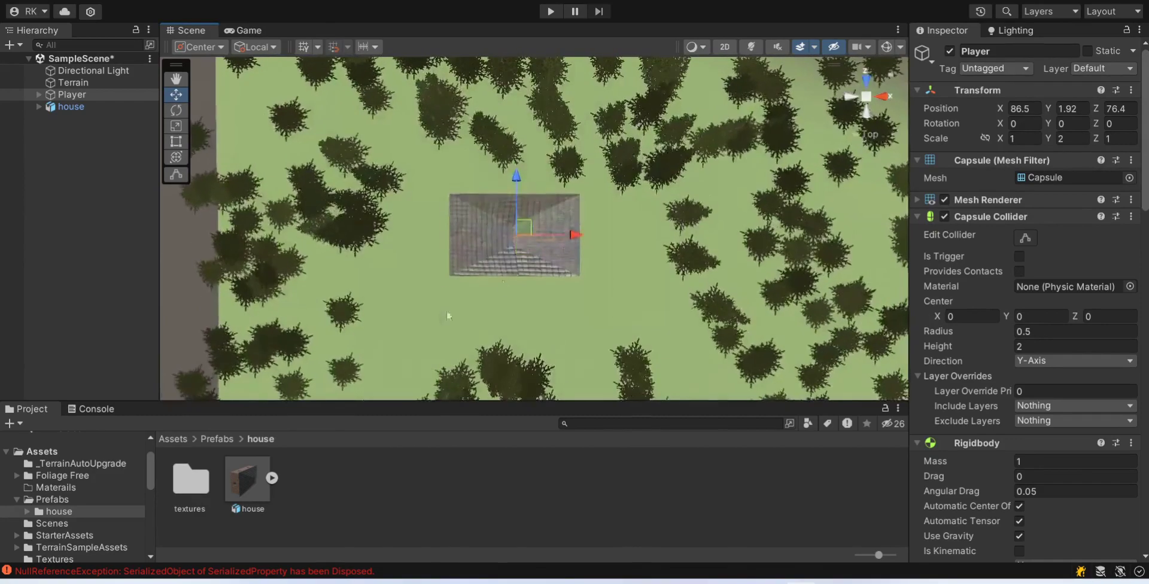
{"action": "left_click_drag", "start_coordinate": [516, 171], "coordinate": [518, 232]}
{"action": "double_click", "coordinate": [86, 95]}
{"action": "left_click_drag", "start_coordinate": [658, 335], "coordinate": [632, 207], "text": "alt"}
{"action": "middle_click_drag", "start_coordinate": [618, 305], "coordinate": [622, 211]}
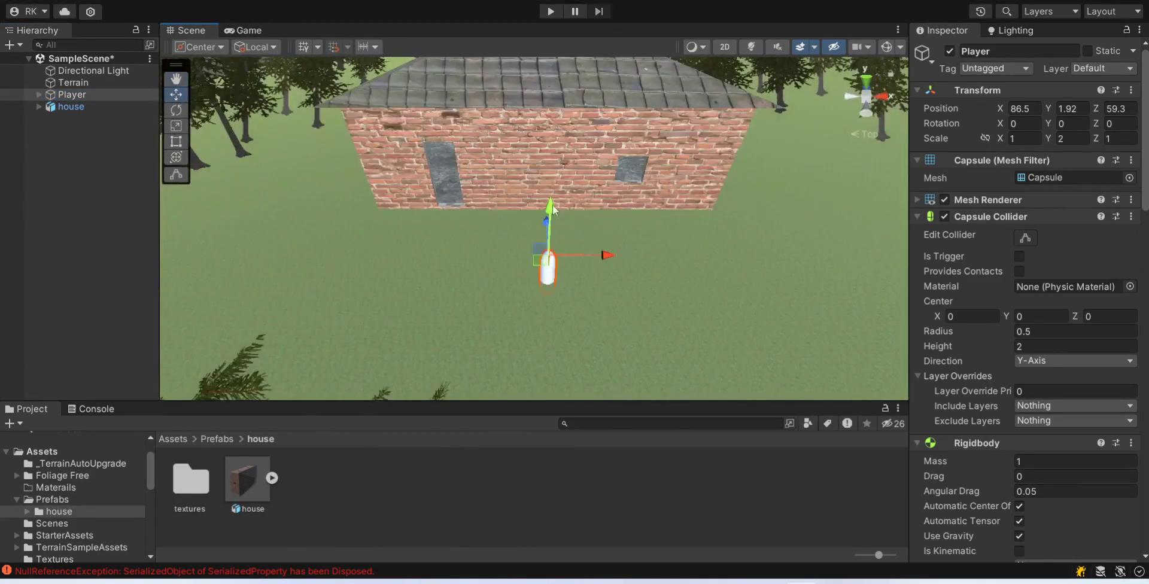
{"action": "left_click_drag", "start_coordinate": [551, 209], "coordinate": [551, 192]}
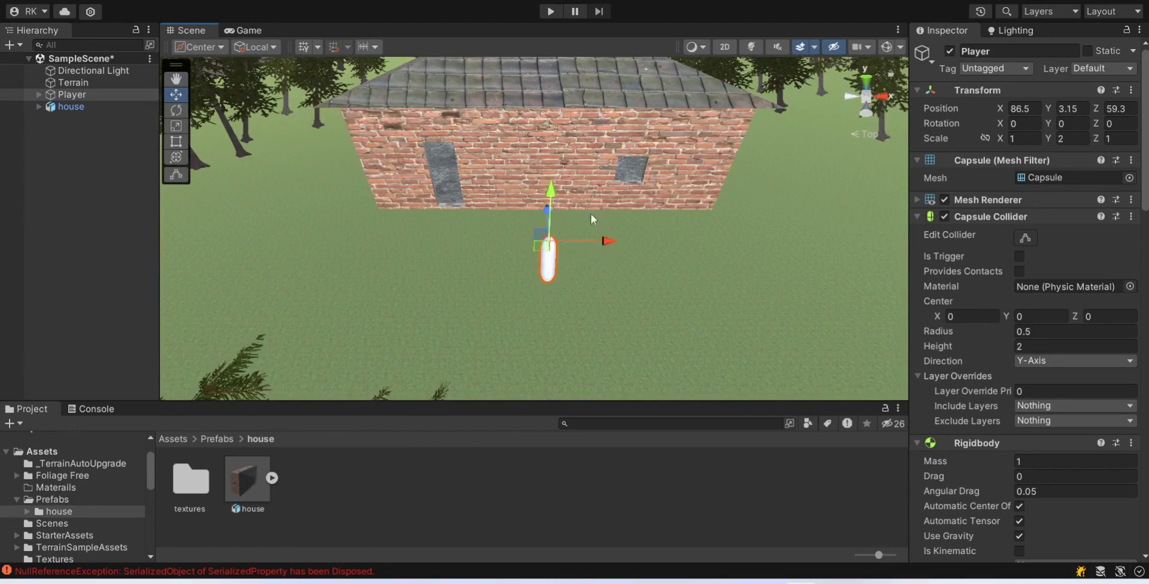
- Run the game, walk the player forward and backward through the house's front wall, and stop play mode
{"action": "left_click", "coordinate": [551, 12]}
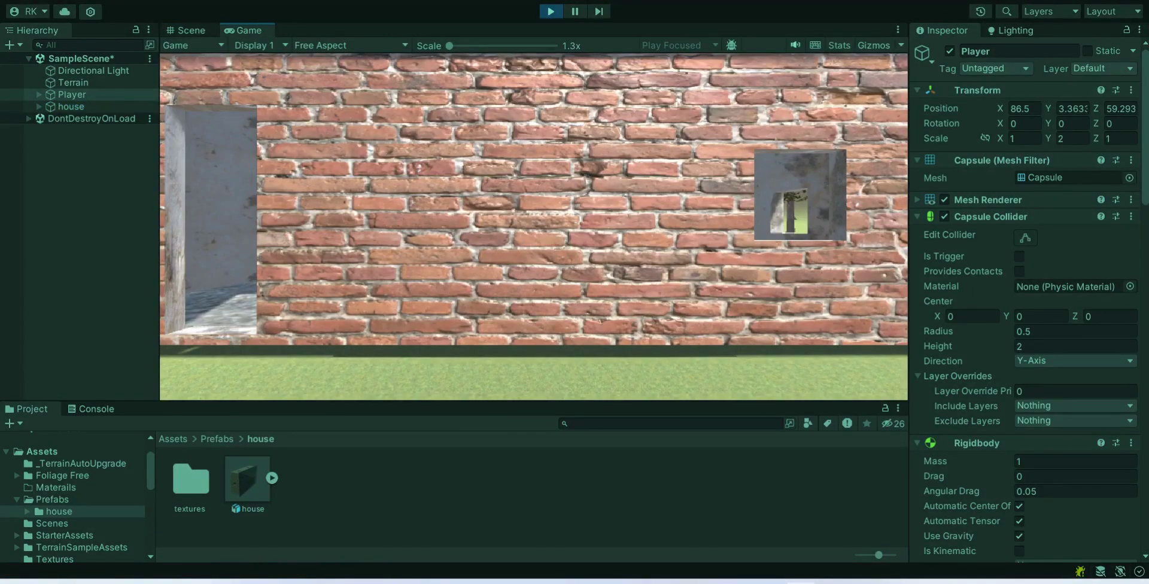
{"action": "key", "text": "w"}
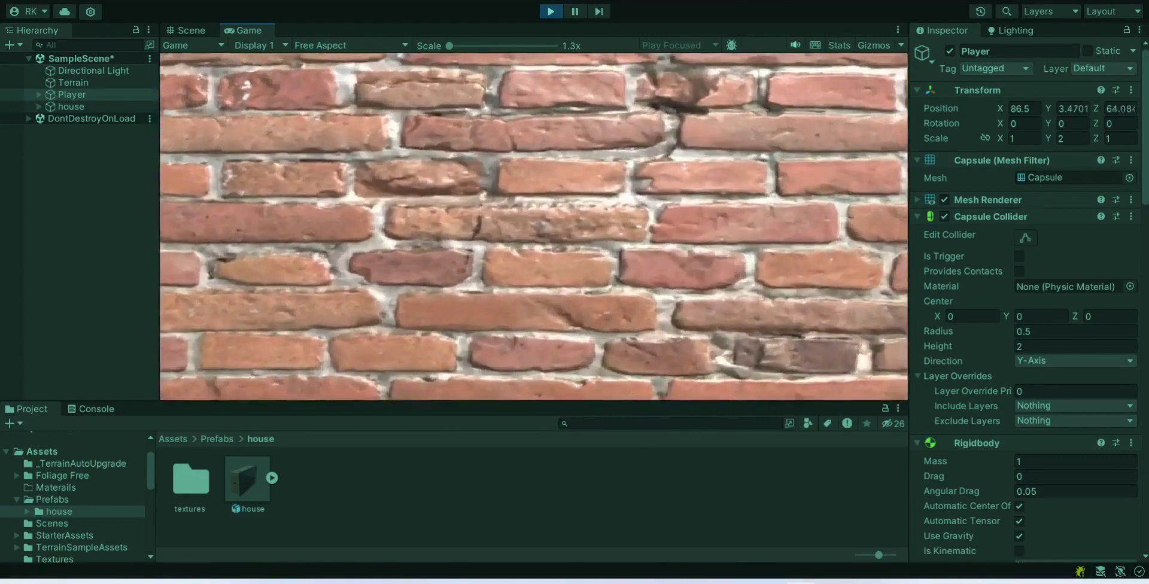
{"action": "key", "text": "w"}
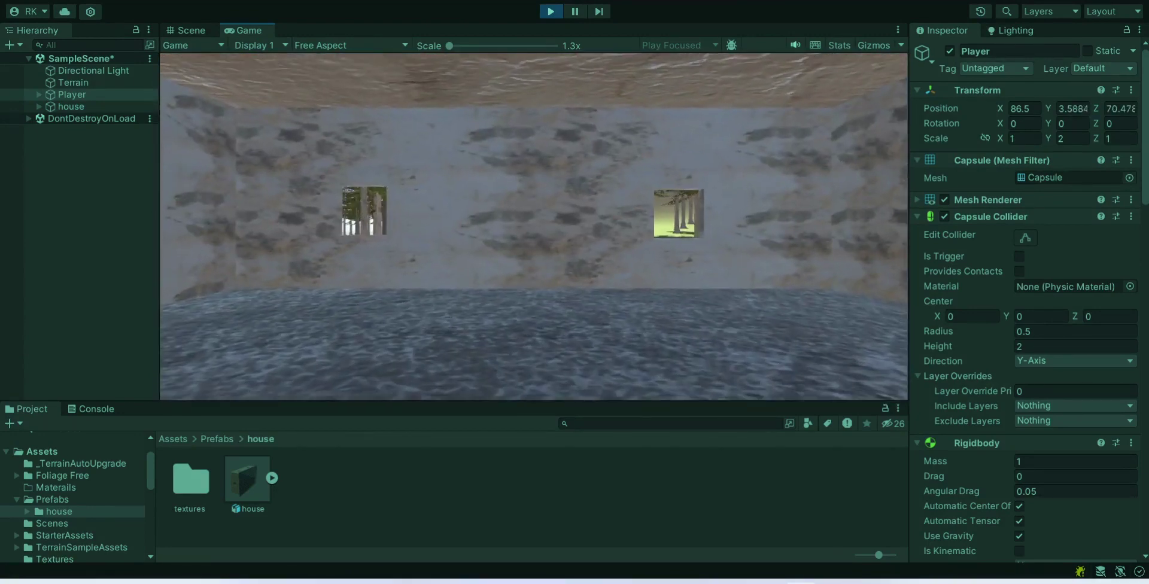
{"action": "key", "text": "s"}
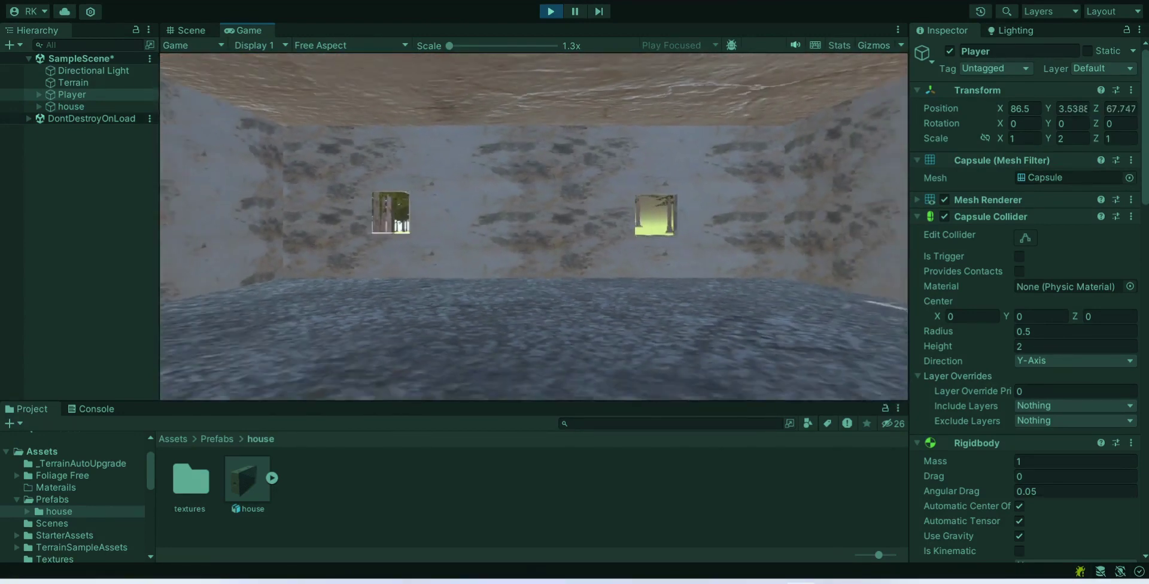
{"action": "key", "text": "w"}
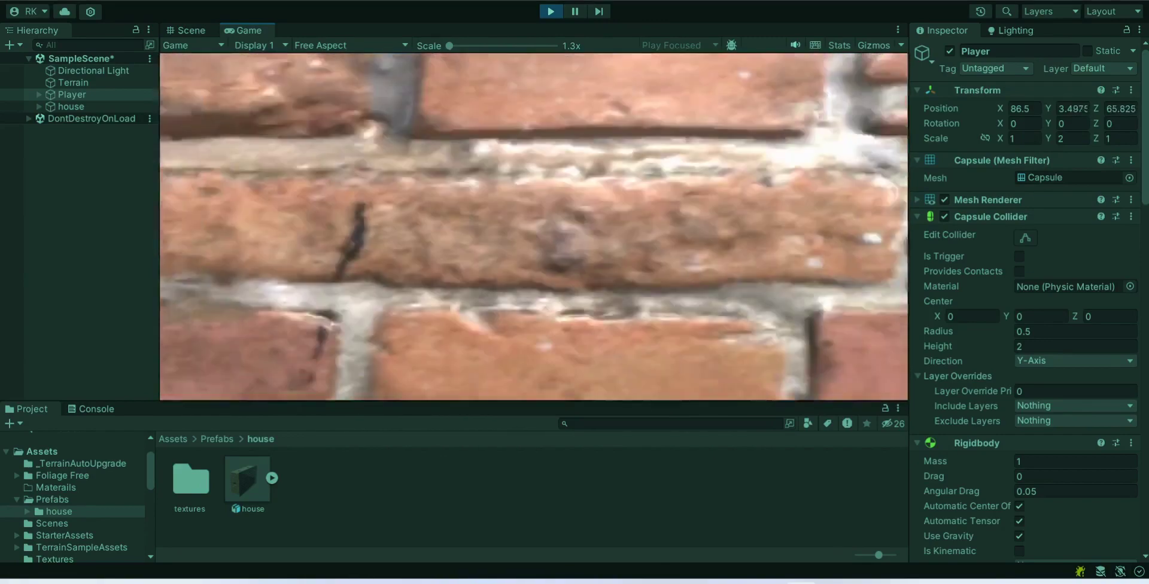
{"action": "key", "text": "s"}
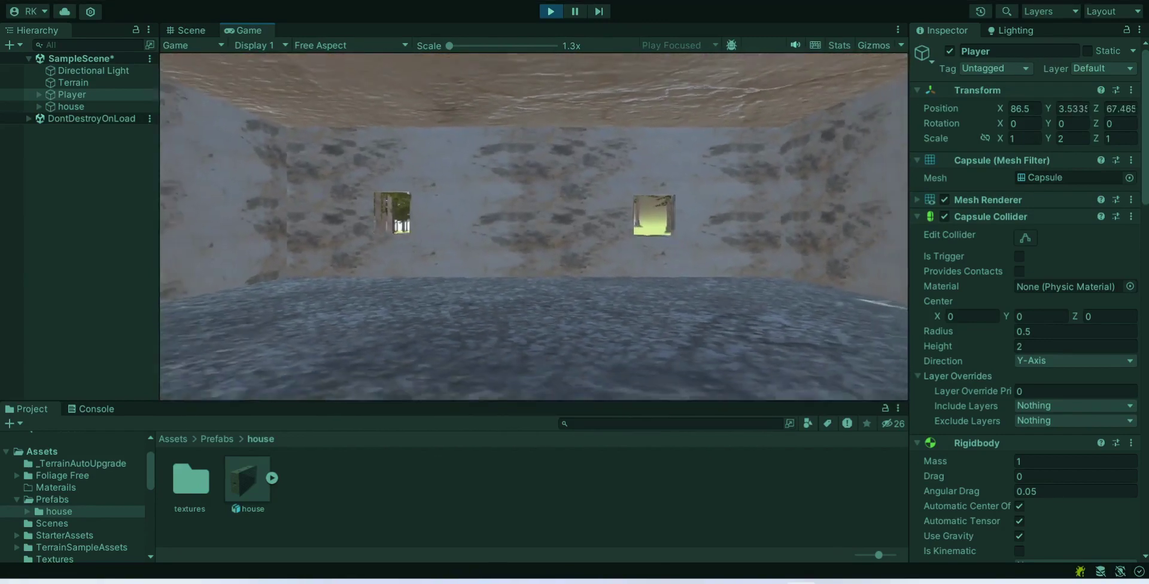
{"action": "key", "text": "s"}
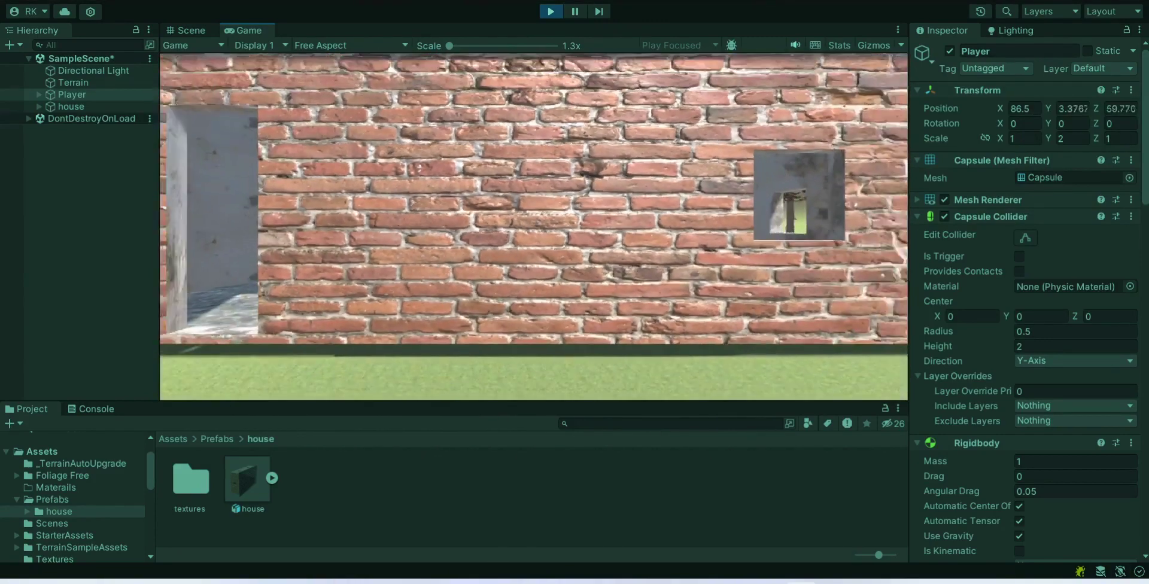
{"action": "key", "text": "s"}
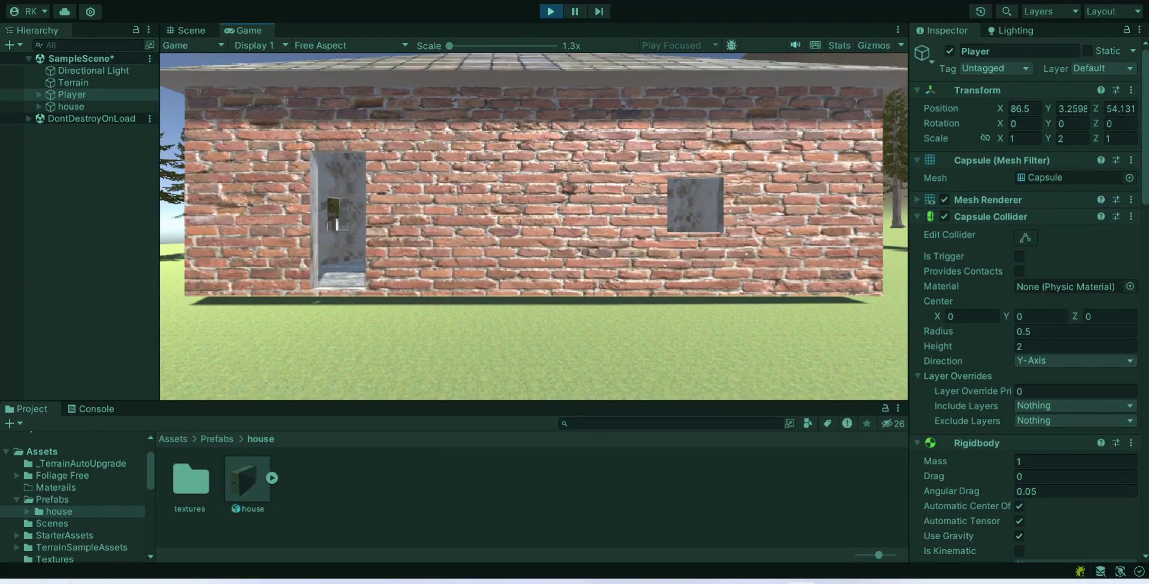
{"action": "left_click", "coordinate": [551, 11]}
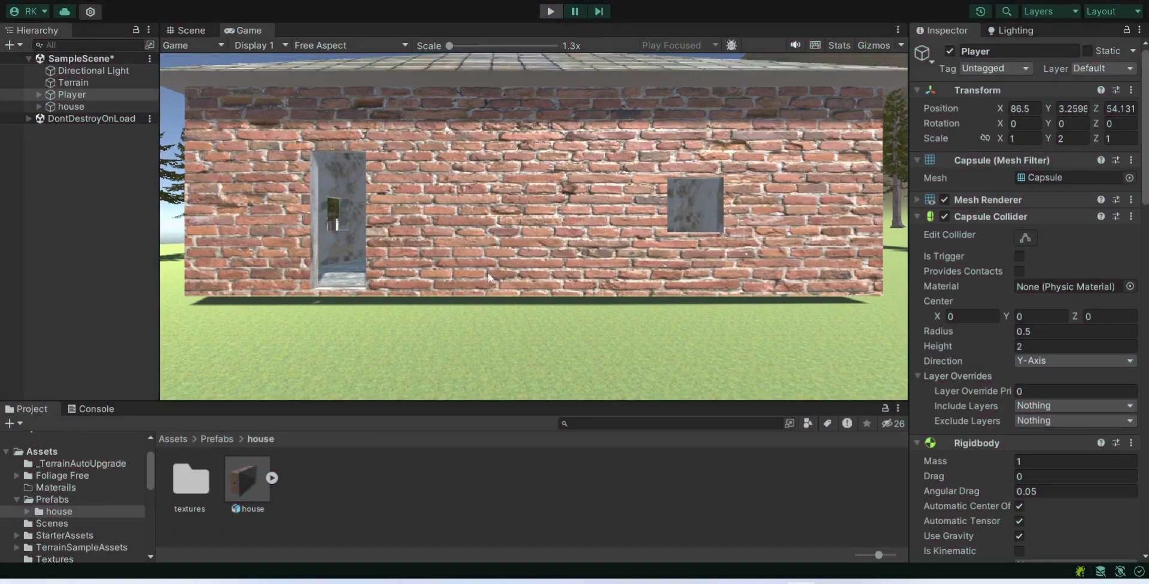
- Lower the house slightly toward the ground to a Y position of about 1.83 in the Scene view
{"action": "left_click", "coordinate": [185, 30]}
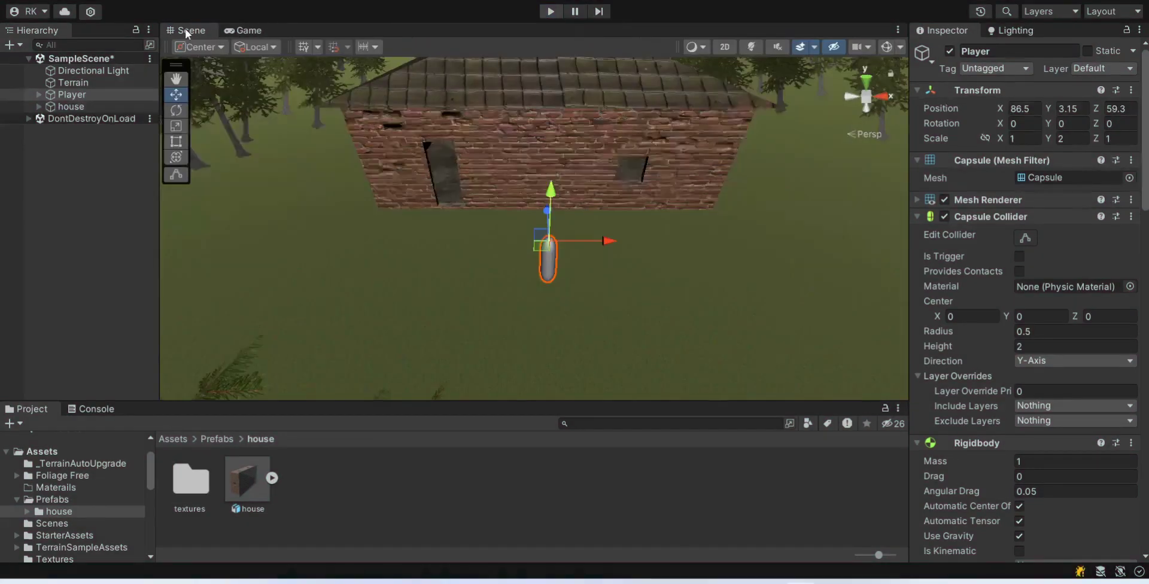
{"action": "scroll", "coordinate": [686, 310], "scroll_direction": "down", "scroll_amount": 5}
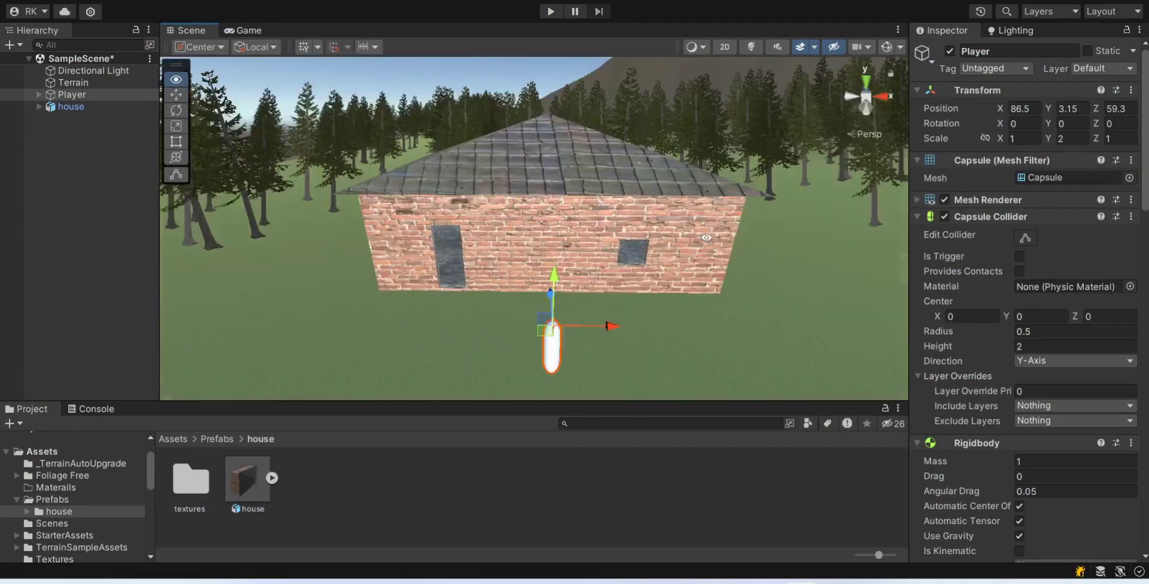
{"action": "left_click", "coordinate": [525, 157]}
{"action": "left_click_drag", "start_coordinate": [548, 121], "coordinate": [552, 122]}
{"action": "middle_click_drag", "start_coordinate": [709, 296], "coordinate": [714, 210]}
{"action": "left_click_drag", "start_coordinate": [557, 66], "coordinate": [556, 62]}
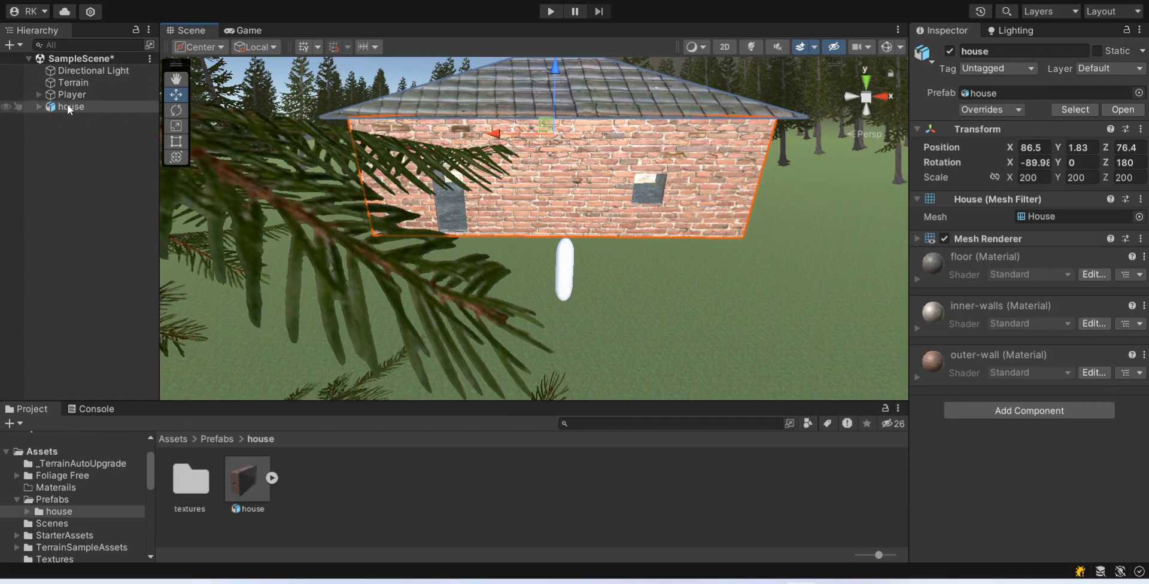
- Add a Mesh Collider component to the house
{"action": "left_click", "coordinate": [1022, 411]}
{"action": "type", "text": "mesh"}
{"action": "left_click", "coordinate": [995, 384]}
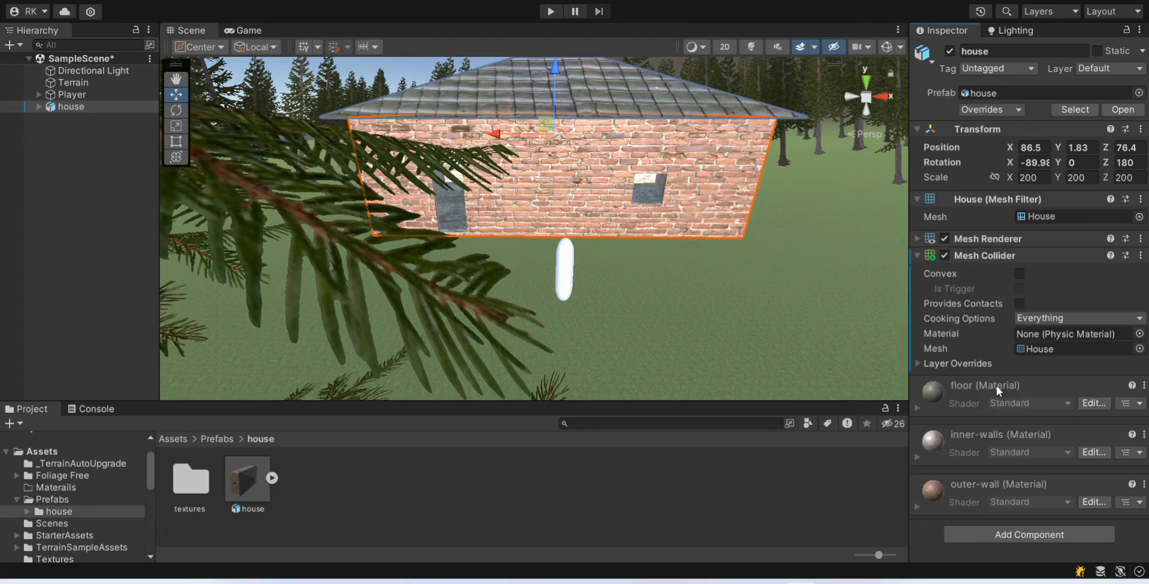
- Run the game and walk the player against the house's front wall to test the collision, backing away from it
{"action": "left_click", "coordinate": [551, 12]}
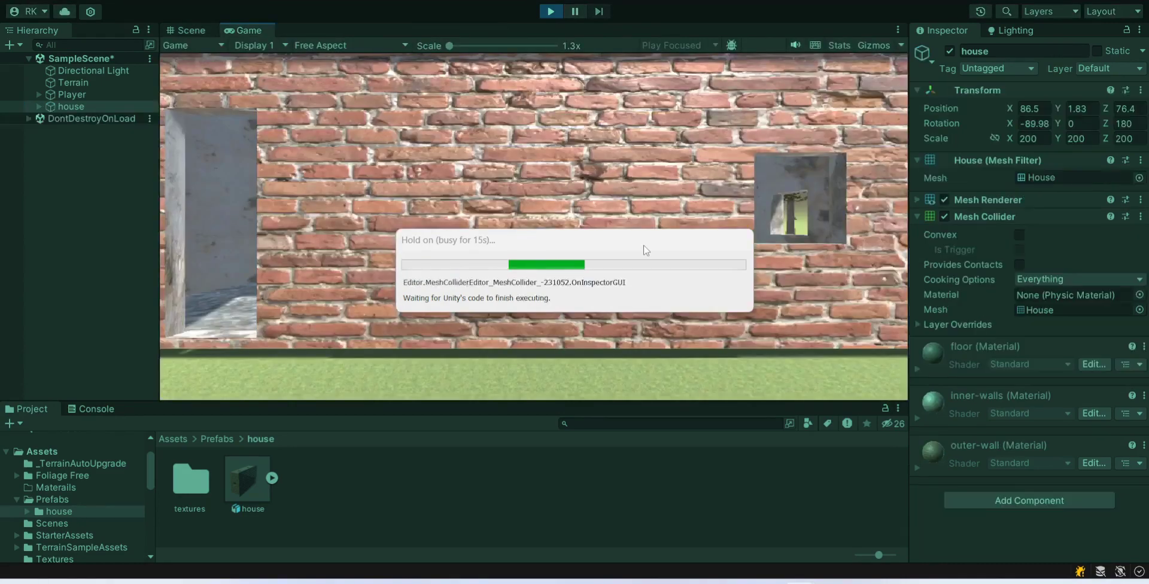
{"action": "key", "text": "w"}
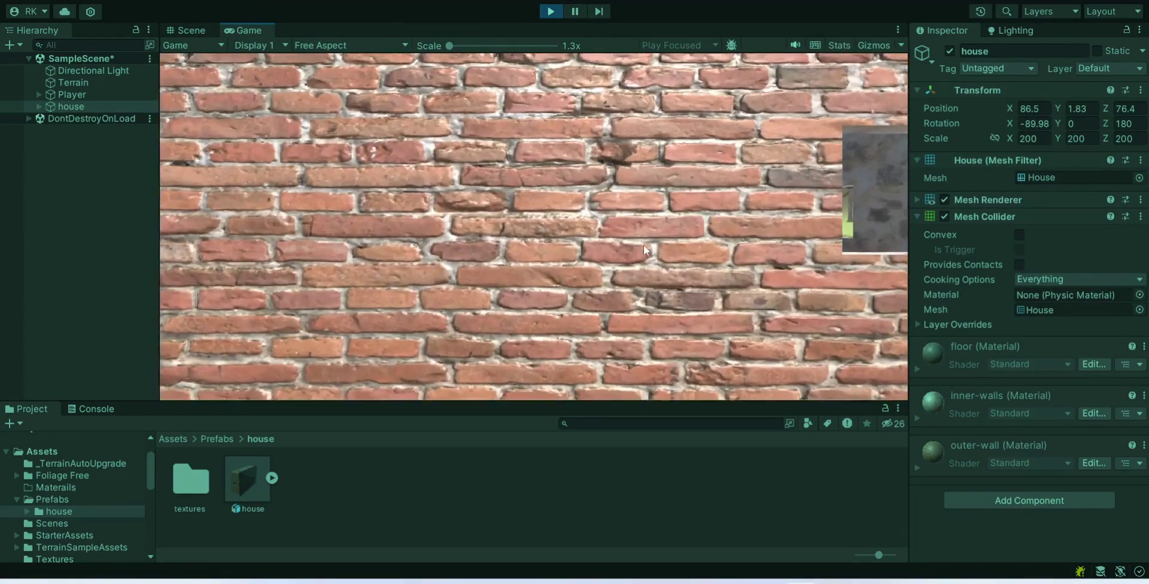
{"action": "key", "text": "w"}
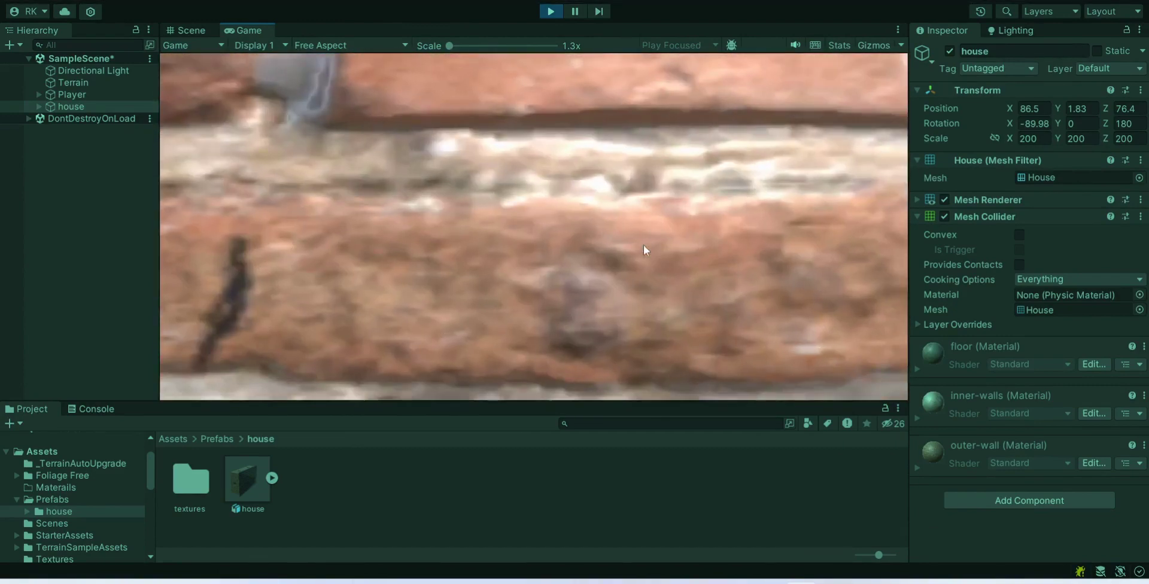
{"action": "key", "text": "s"}
{"action": "key", "text": "s"}
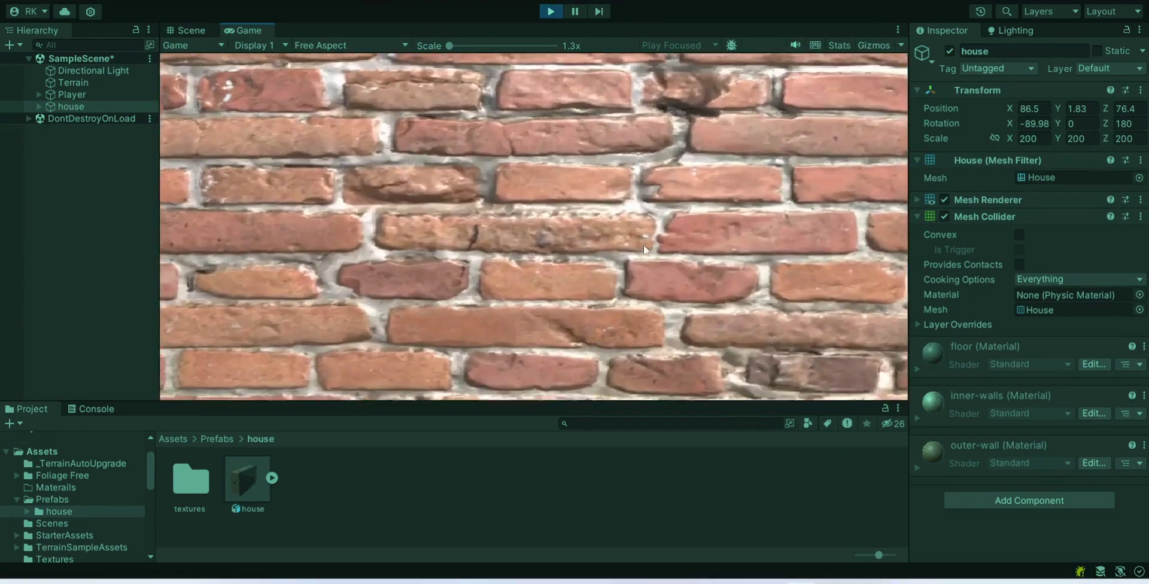
{"action": "key", "text": "s"}
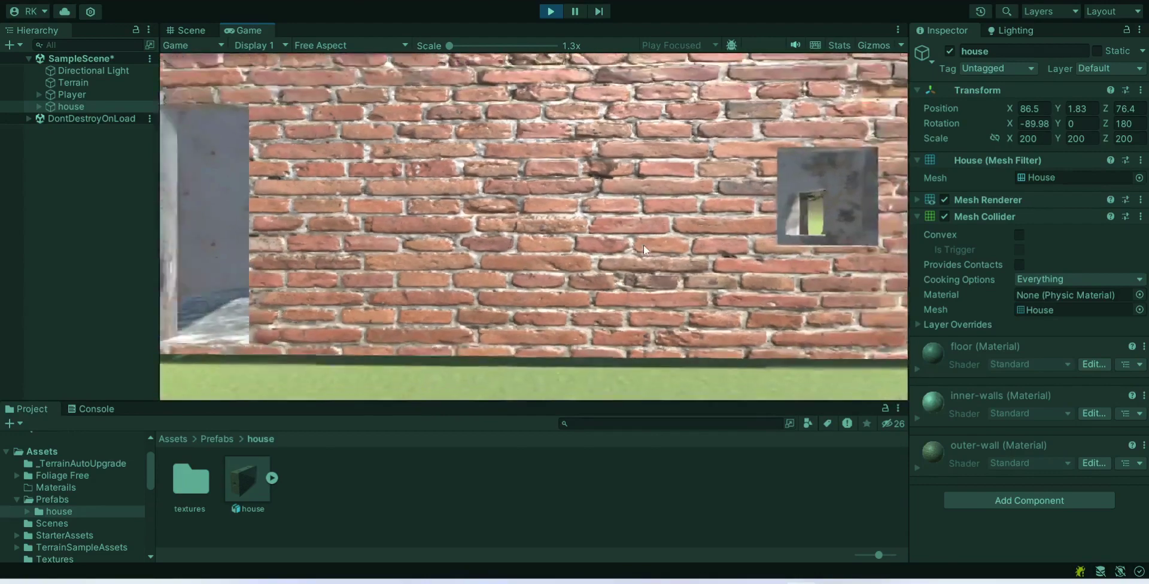
- Walk the player through the doorway into the house, look around the interior and head back to the door
{"action": "key", "text": "w"}
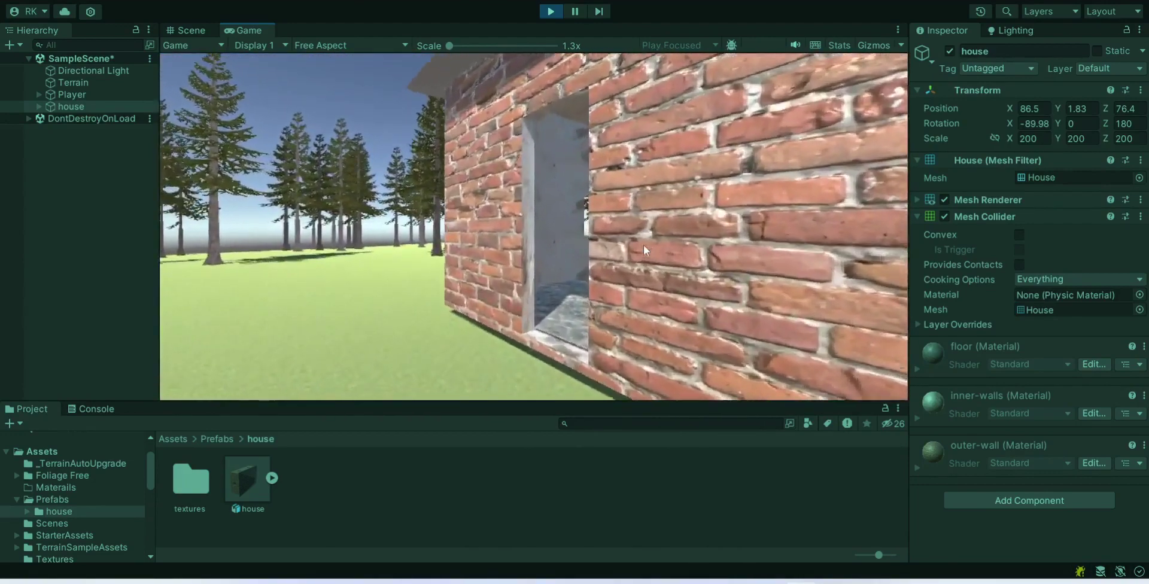
{"action": "key", "text": "w"}
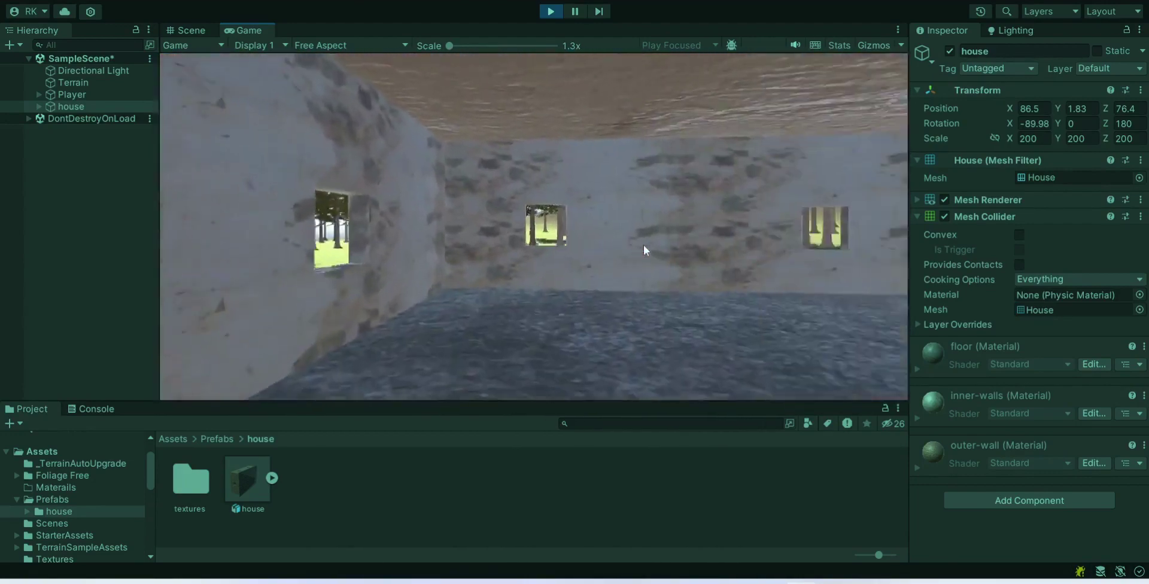
{"action": "key", "text": "s"}
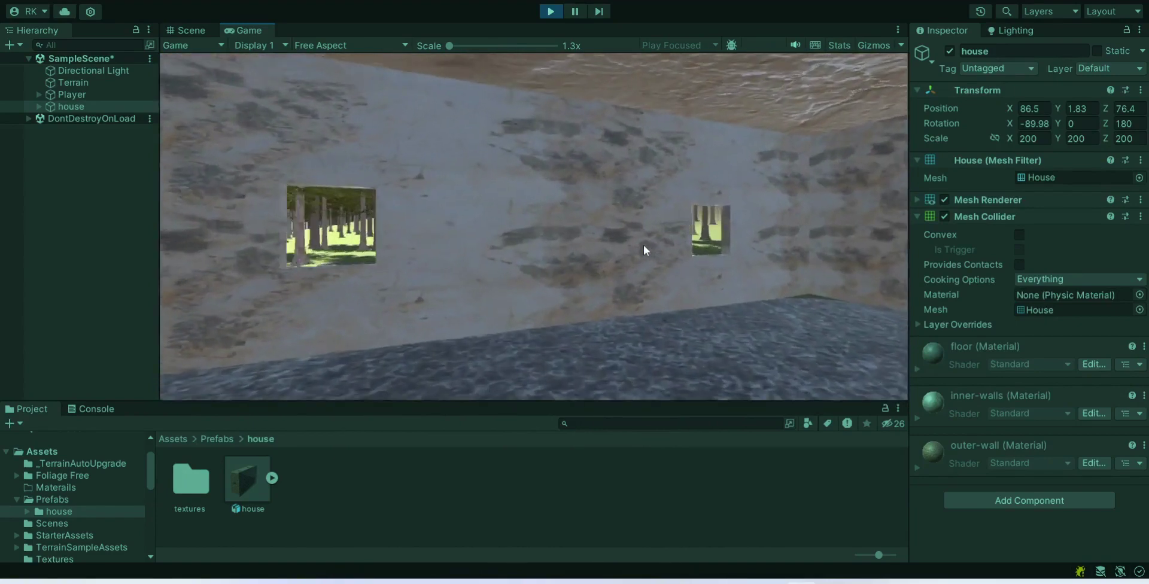
{"action": "key", "text": "w"}
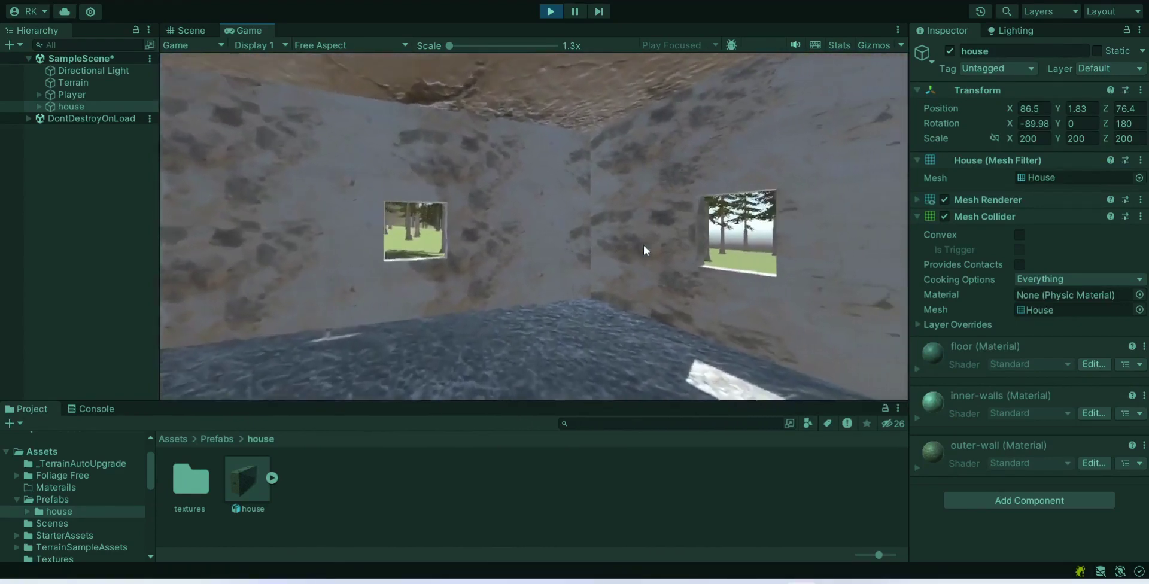
{"action": "key", "text": "s"}
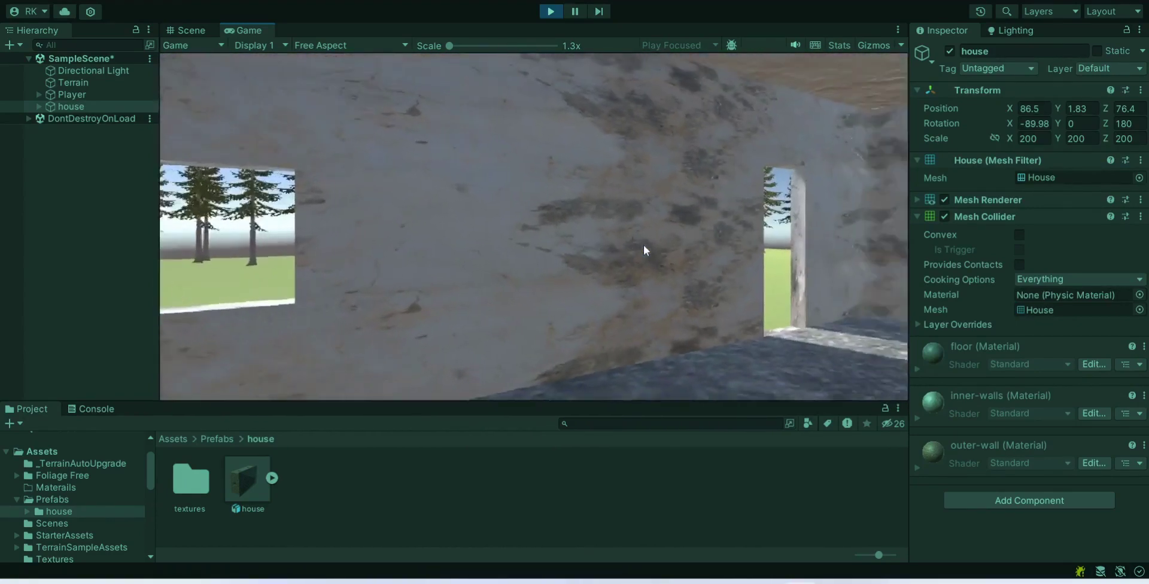
{"action": "key", "text": "w"}
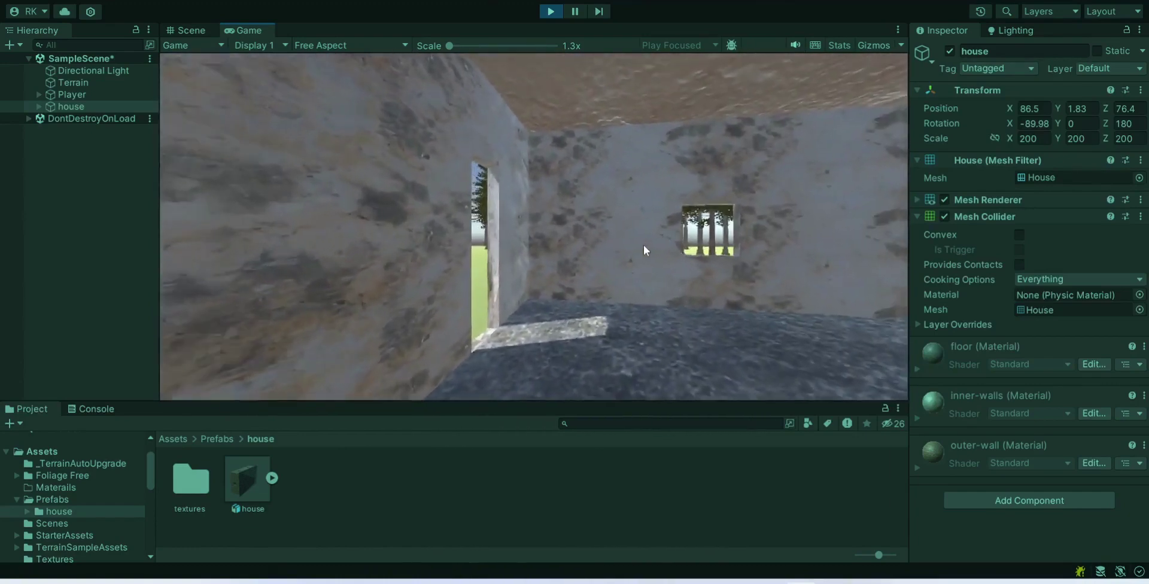
{"action": "key", "text": "w"}
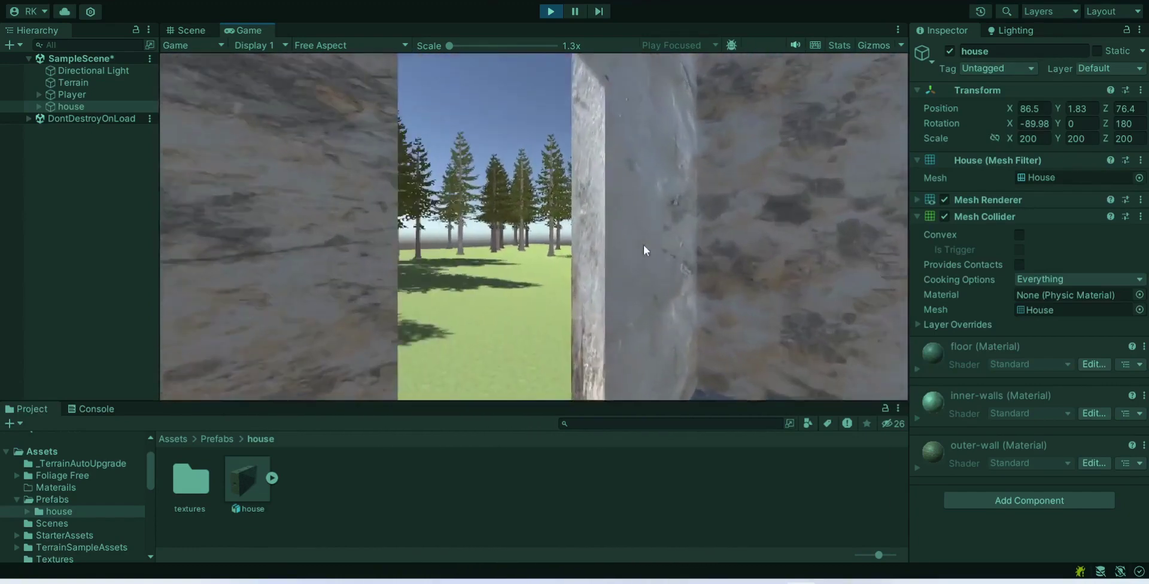
- Walk the player out of the house, inspect its front from outside and return focus to the editor
{"action": "key", "text": "s"}
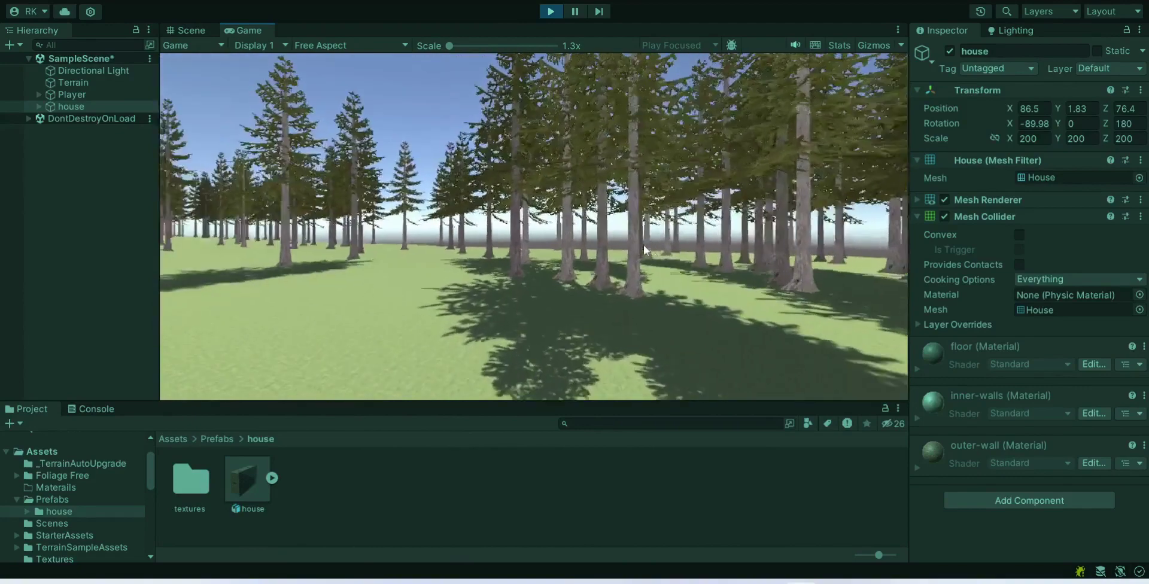
{"action": "key", "text": "w"}
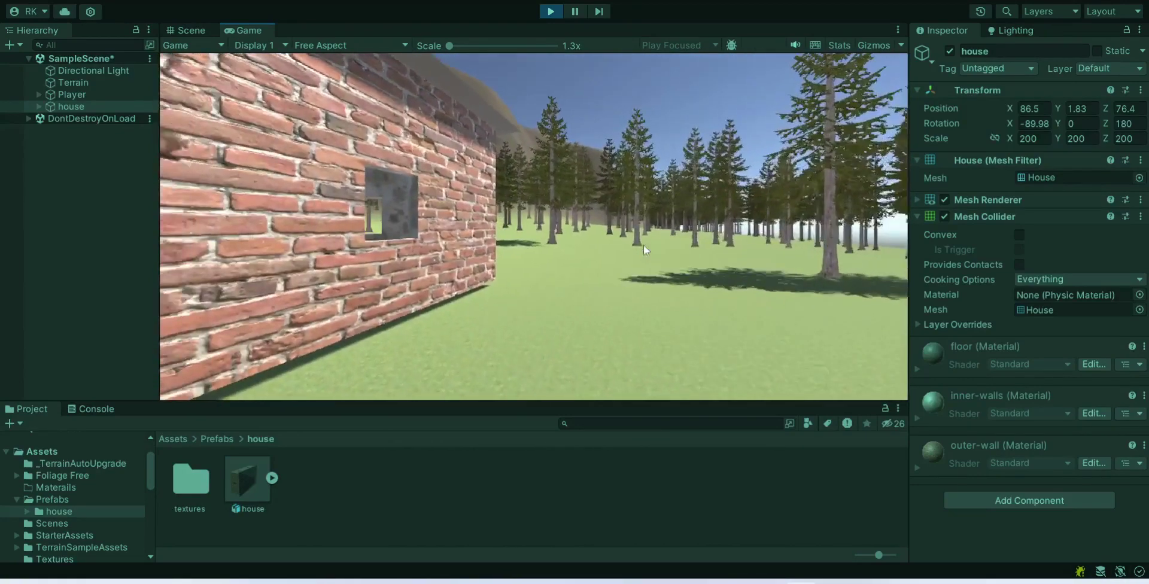
{"action": "key", "text": "s"}
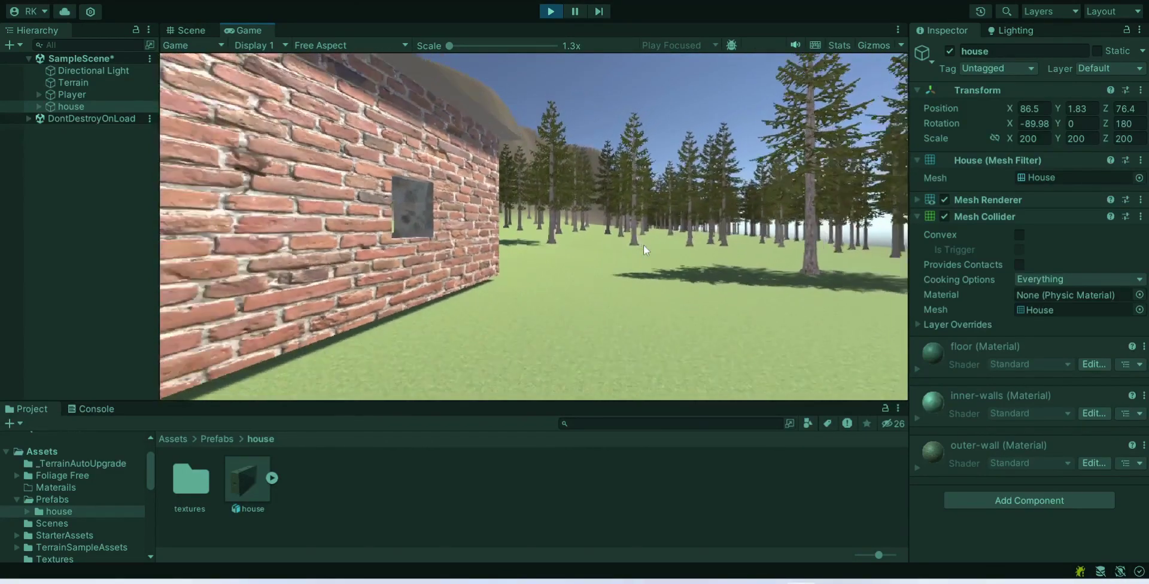
{"action": "key", "text": "s"}
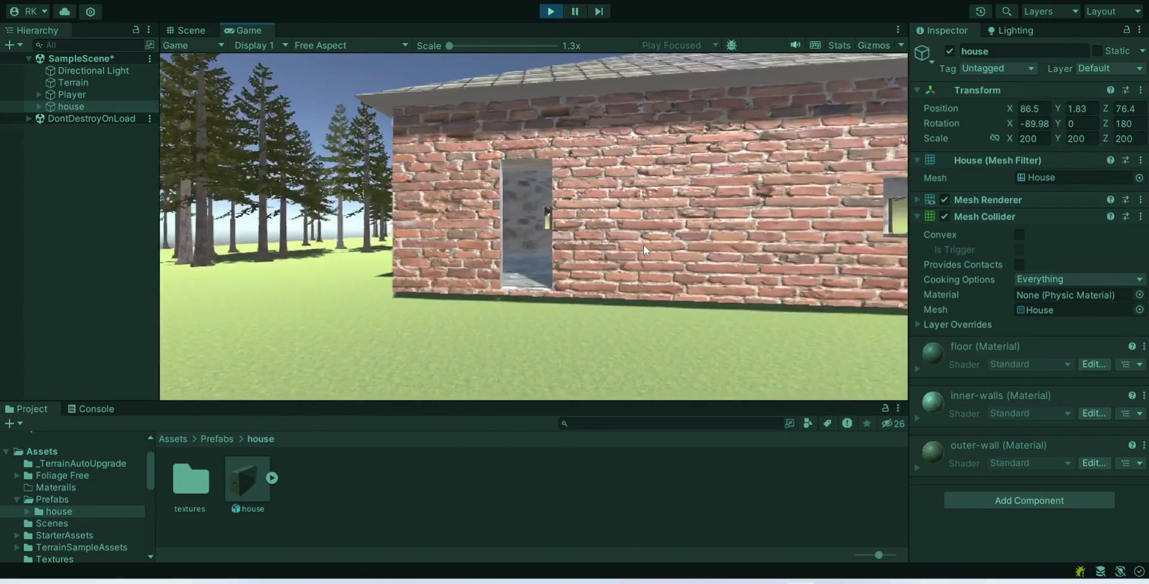
{"action": "left_click", "coordinate": [702, 439]}
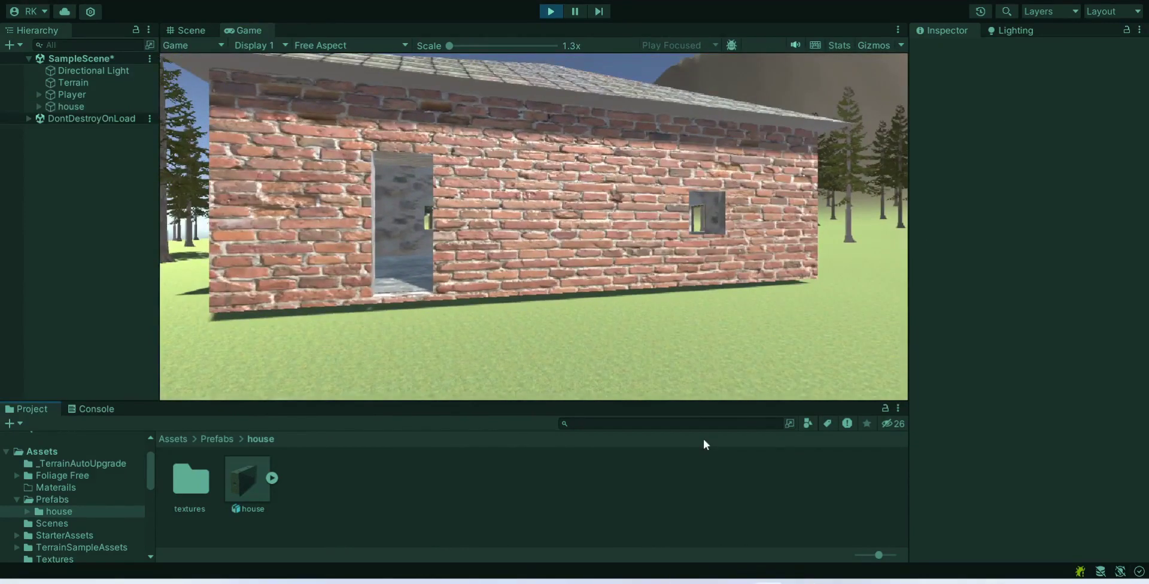